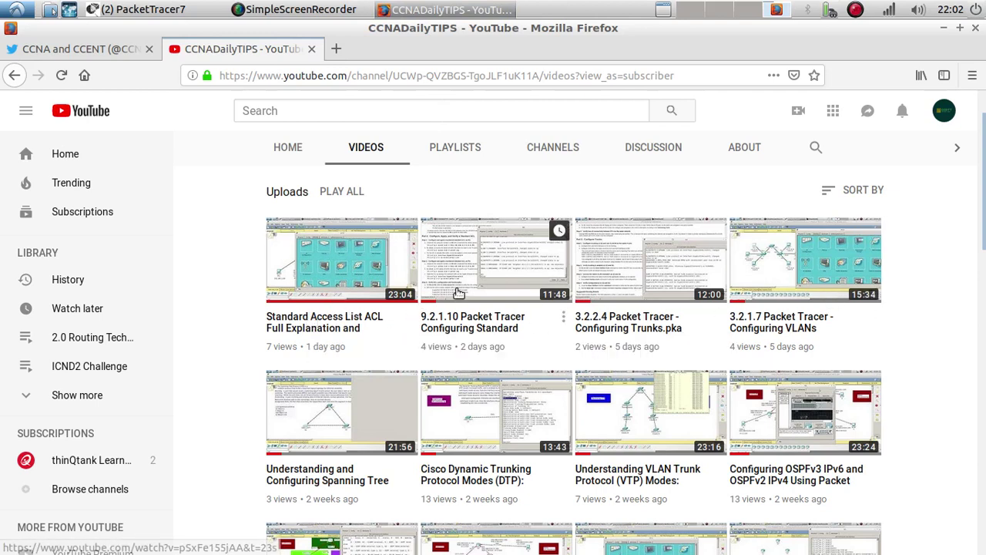
# Scroll down through the open page and back up a little
pyautogui.scroll(-10, 423, 304)
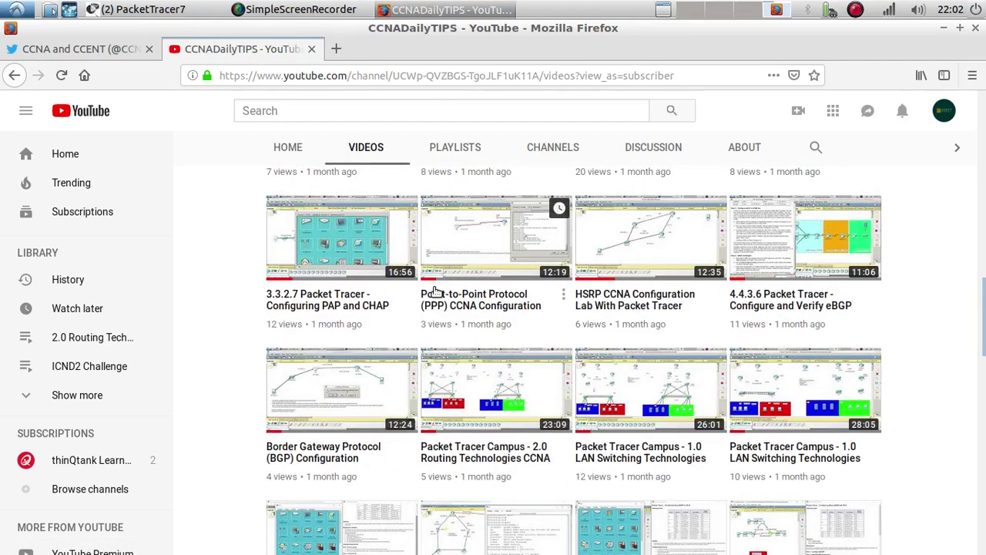
pyautogui.scroll(-10, 435, 291)
pyautogui.scroll(-5, 435, 291)
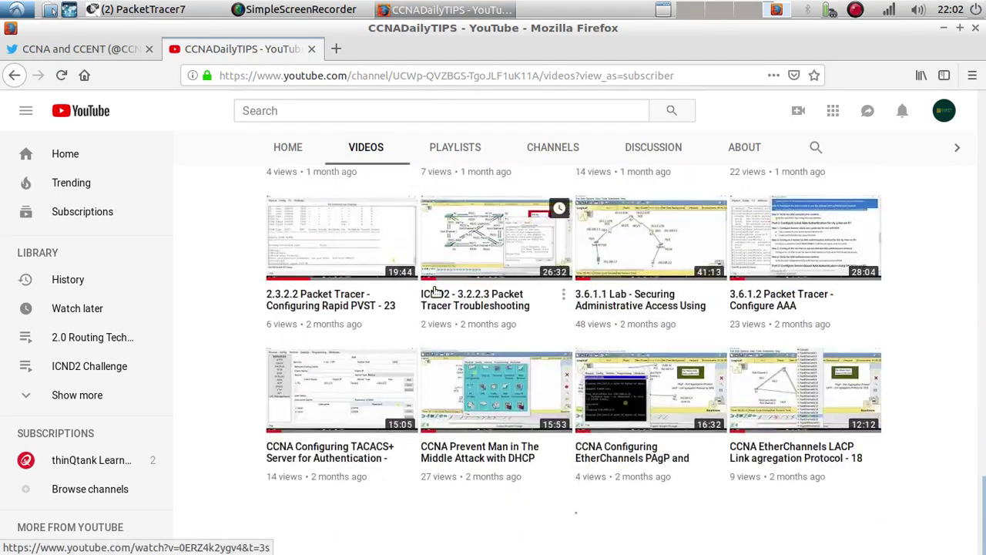
pyautogui.scroll(-5, 435, 291)
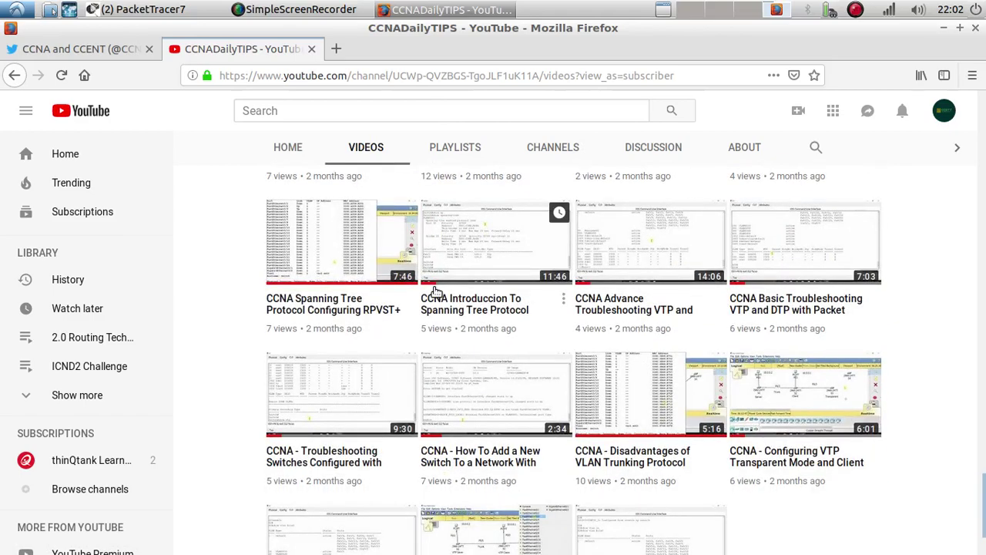
pyautogui.scroll(10, 436, 292)
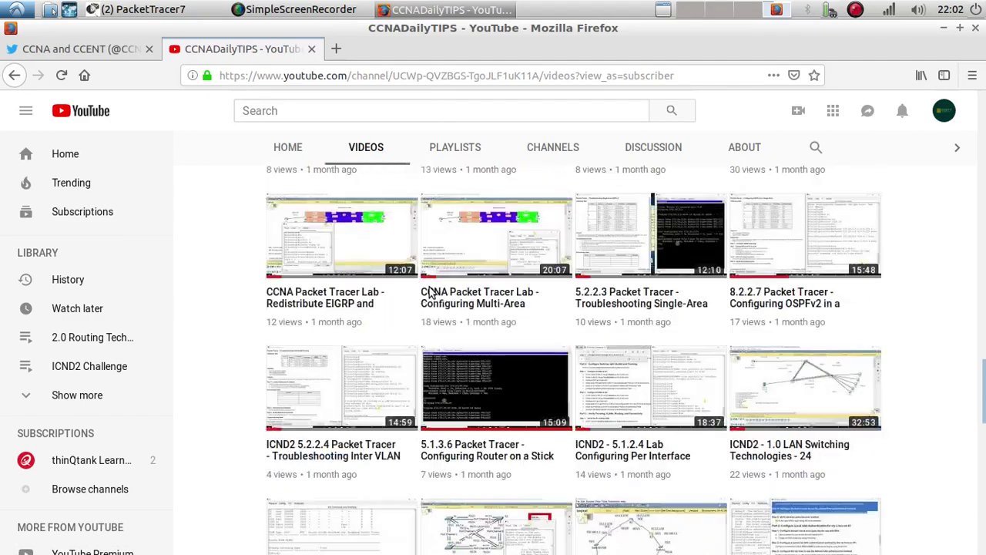
# Browse the CCNA and CCENT Twitter profile's tweets, then show the YouTube channel's notifications
pyautogui.click(104, 48)
pyautogui.scroll(-4, 193, 284)
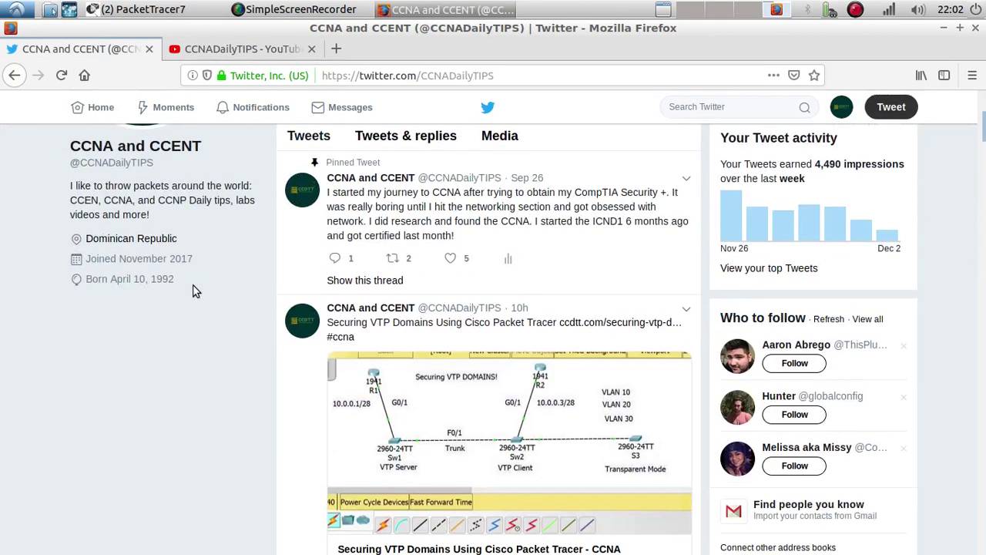
pyautogui.scroll(1, 193, 284)
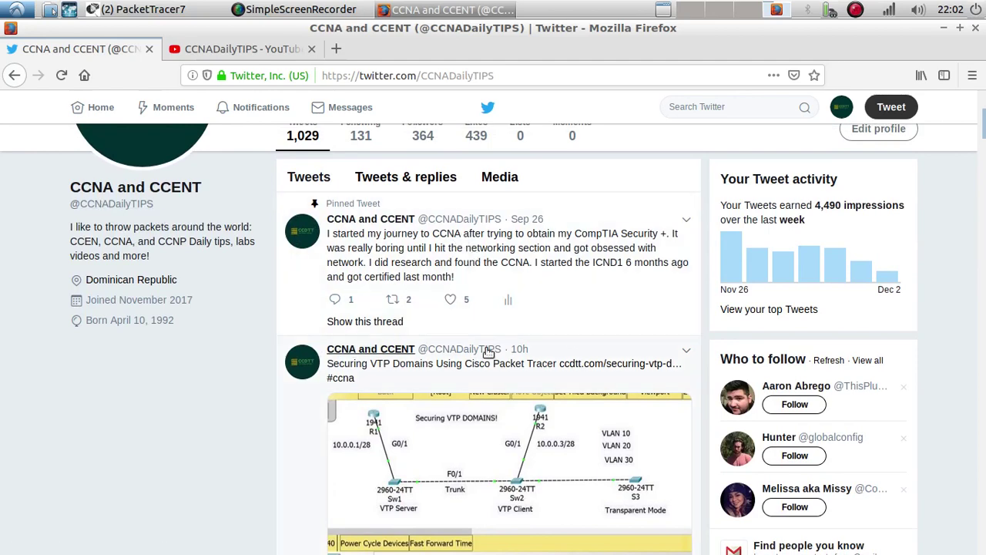
pyautogui.scroll(-3, 493, 351)
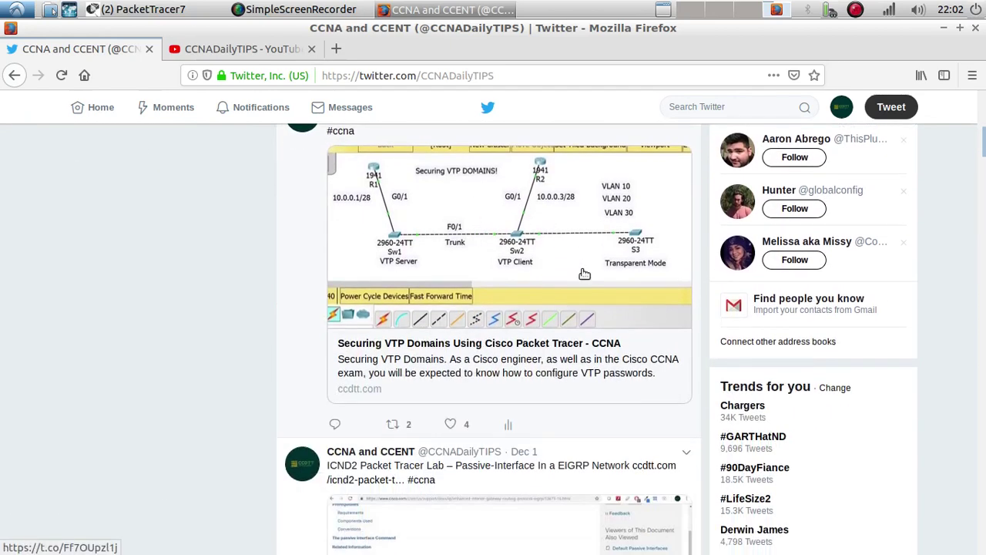
pyautogui.click(223, 47)
pyautogui.click(902, 110)
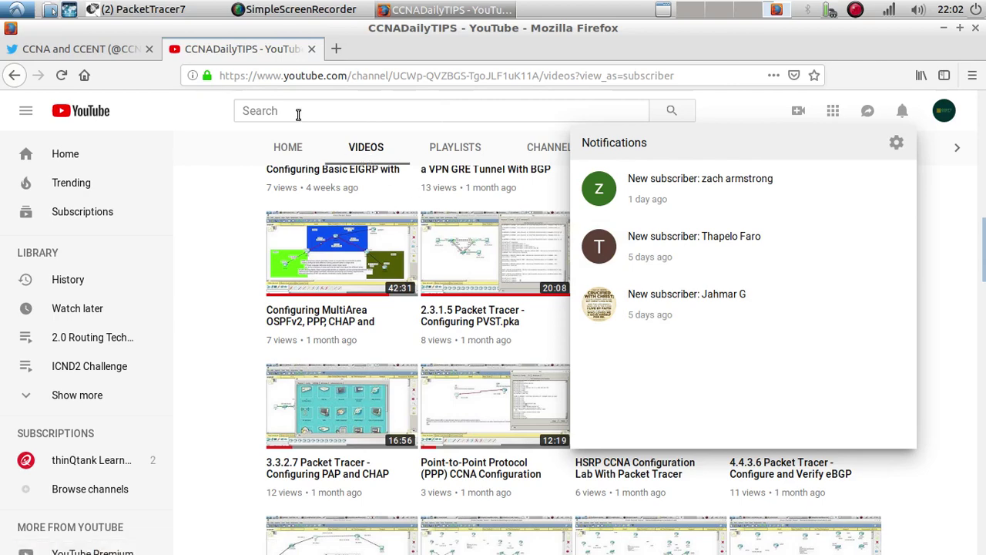
# Dismiss YouTube's notifications and switch to the ACL Telnet.pkt Packet Tracer window
pyautogui.click(219, 199)
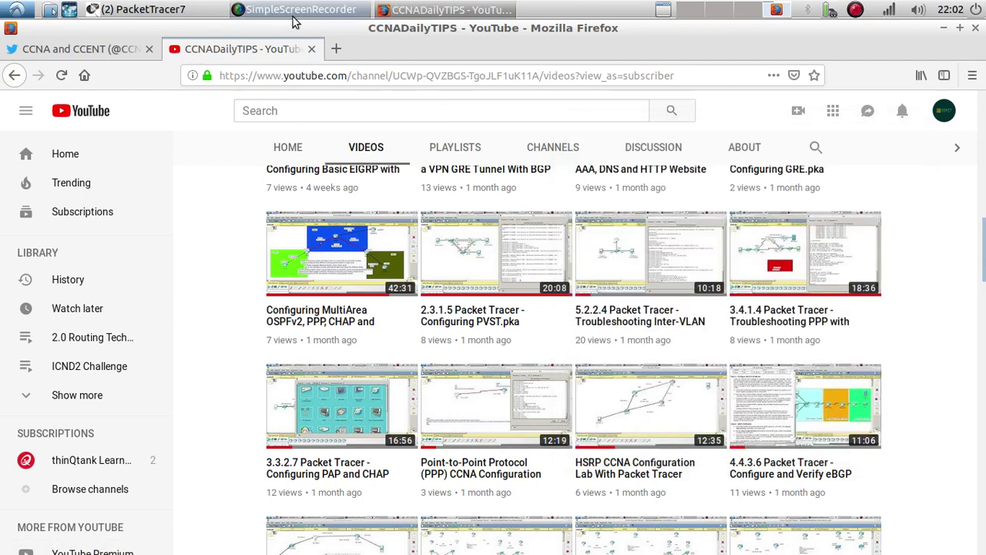
pyautogui.click(207, 7)
pyautogui.click(220, 31)
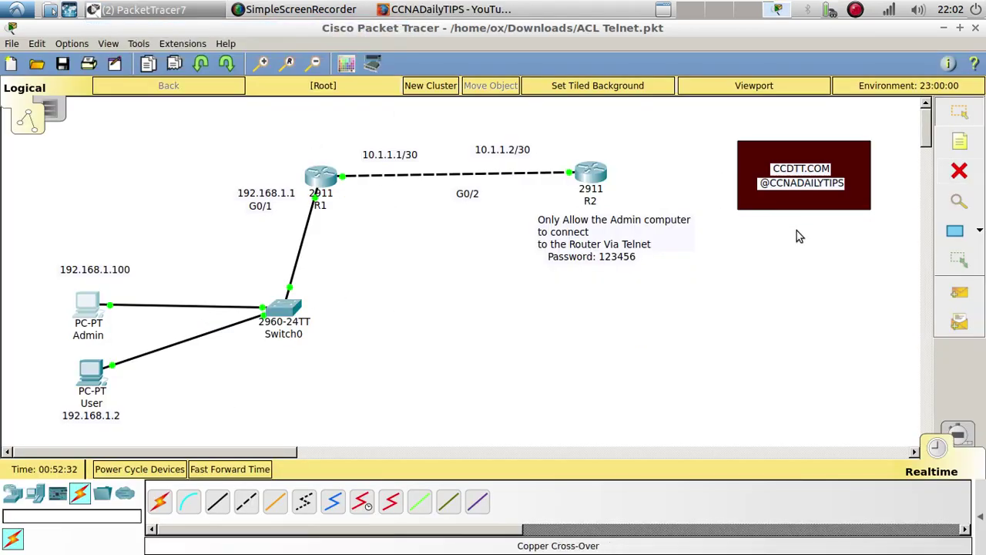
# End the Admin PC's open router session, returning its prompt to C:\>
pyautogui.click(91, 312)
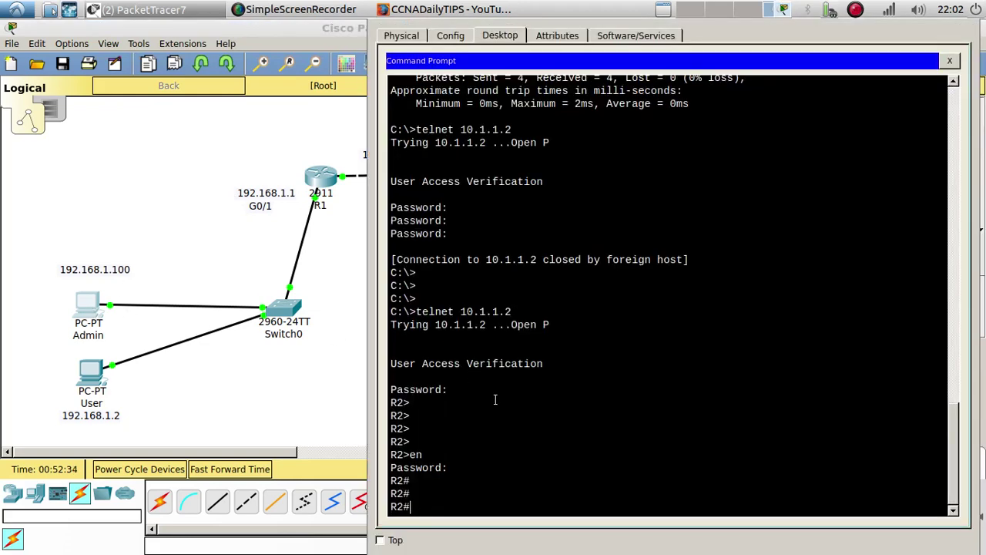
pyautogui.press('Return')
pyautogui.press('Return')
pyautogui.press('Return')
pyautogui.press('Return')
pyautogui.press('Return')
pyautogui.press('Return')
pyautogui.press('Return')
pyautogui.press('Return')
pyautogui.press('Return')
pyautogui.press('Return')
pyautogui.press('Return')
pyautogui.press('Return')
pyautogui.press('Return')
pyautogui.press('Return')
pyautogui.press('Return')
pyautogui.press('Return')
pyautogui.press('Return')
pyautogui.press('Return')
pyautogui.press('Return')
pyautogui.press('Return')
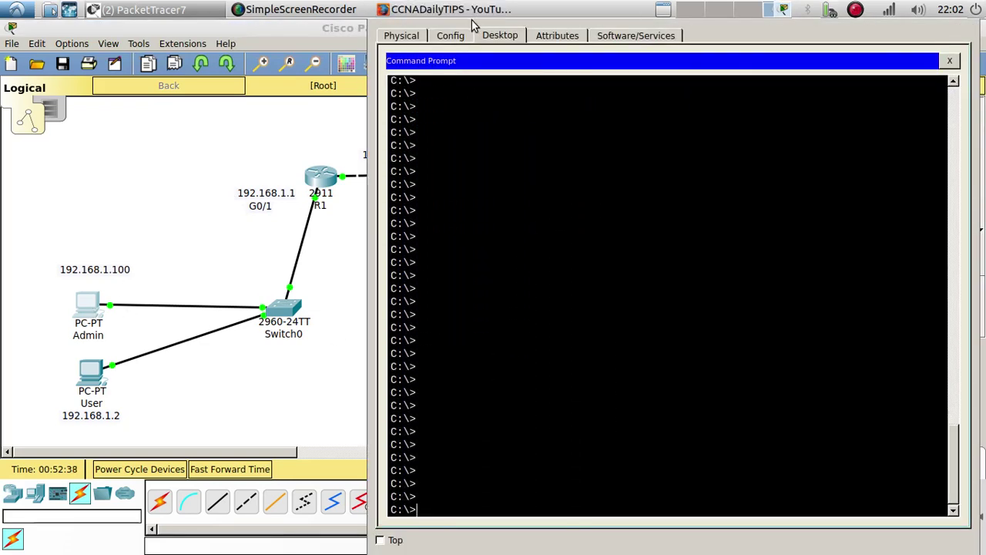
pyautogui.click(254, 423)
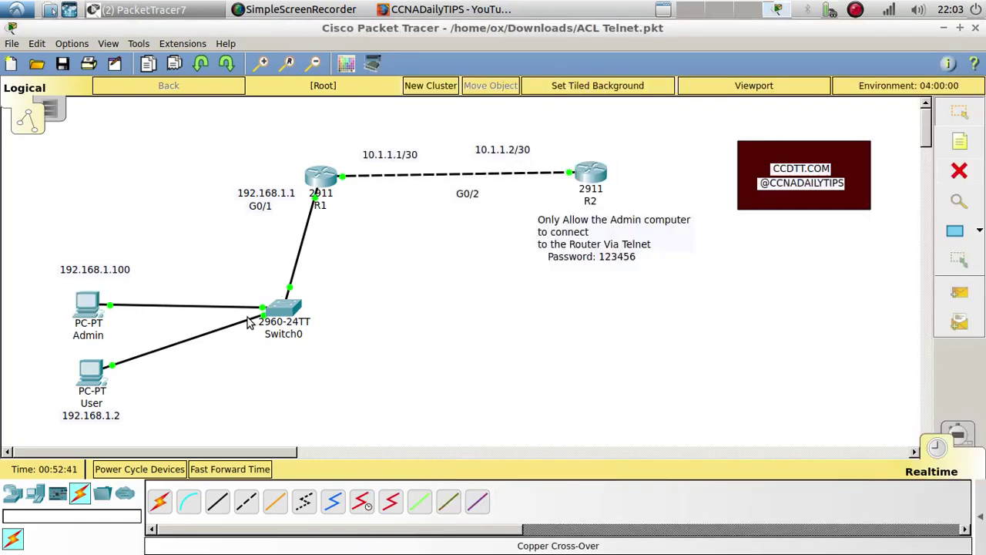
# Ping R2 at 10.1.1.2 from the Admin PC, getting 4 of 4 replies
pyautogui.click(87, 309)
pyautogui.write('ping 10.1.1')
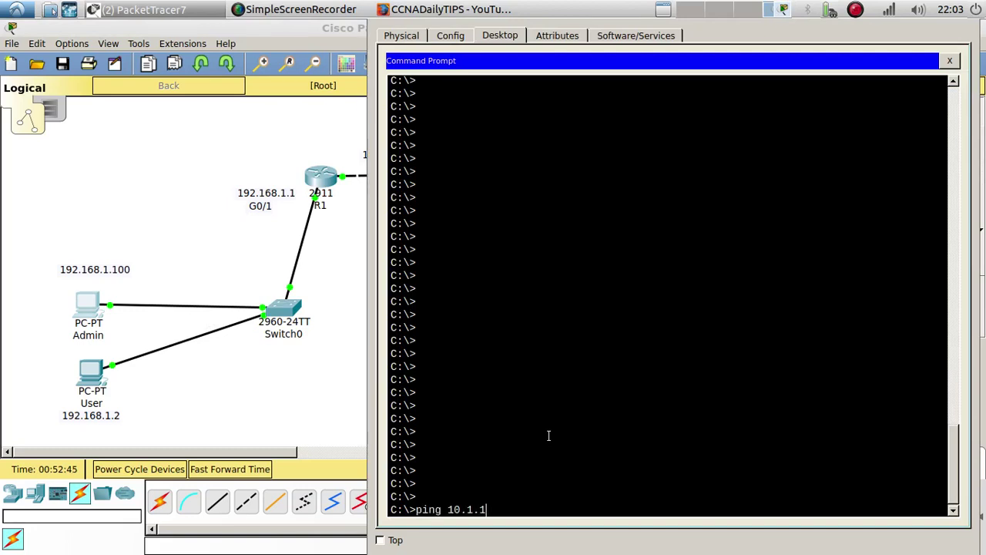
pyautogui.write('.2')
pyautogui.press('Return')
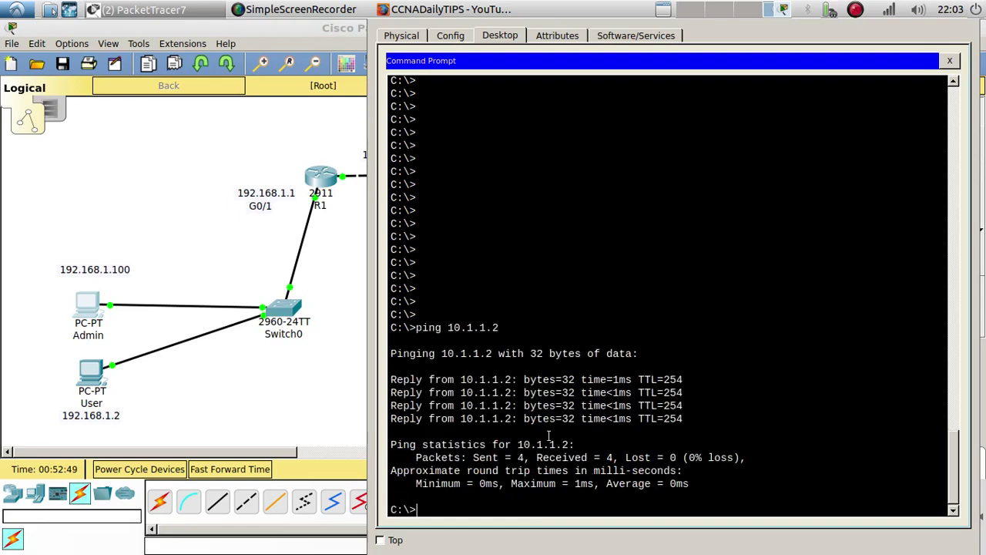
pyautogui.click(356, 407)
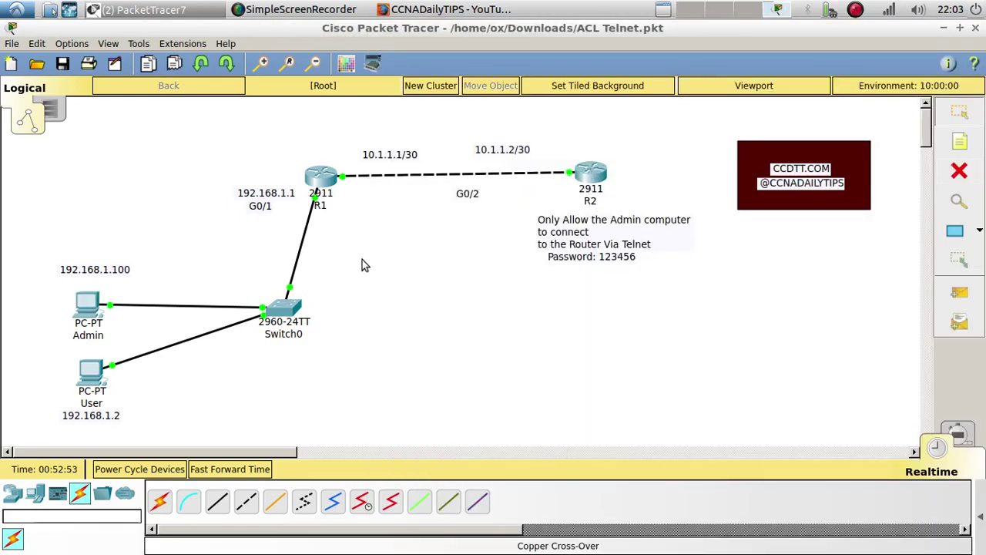
# Ping R2 at 10.1.1.2 from the User PC's Command Prompt
pyautogui.click(96, 371)
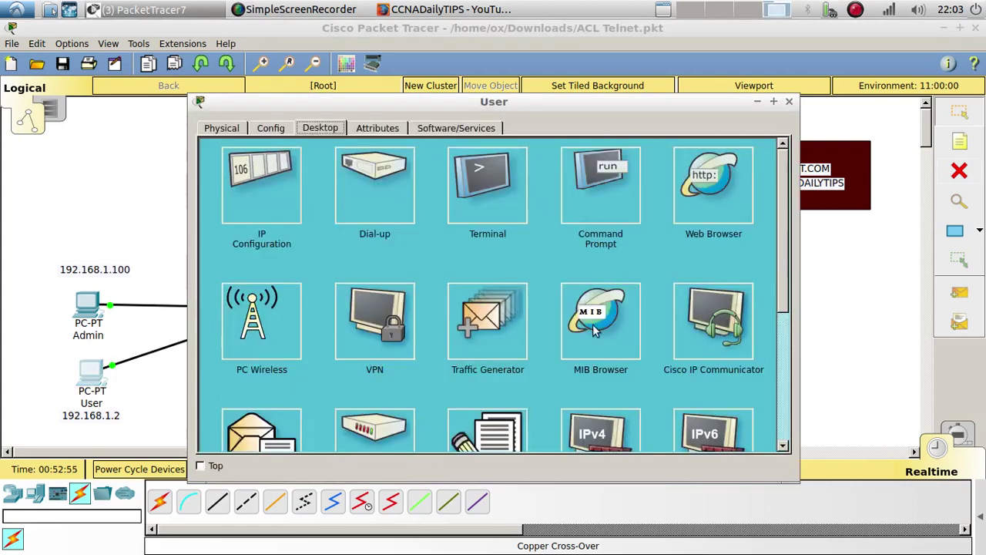
pyautogui.click(592, 209)
pyautogui.press('Return')
pyautogui.press('Return')
pyautogui.press('Return')
pyautogui.press('Return')
pyautogui.press('Return')
pyautogui.press('Return')
pyautogui.press('Return')
pyautogui.press('Return')
pyautogui.press('Return')
pyautogui.press('Return')
pyautogui.press('Return')
pyautogui.press('Return')
pyautogui.press('Return')
pyautogui.press('Return')
pyautogui.press('Return')
pyautogui.press('Return')
pyautogui.press('Return')
pyautogui.press('Return')
pyautogui.press('Return')
pyautogui.press('Return')
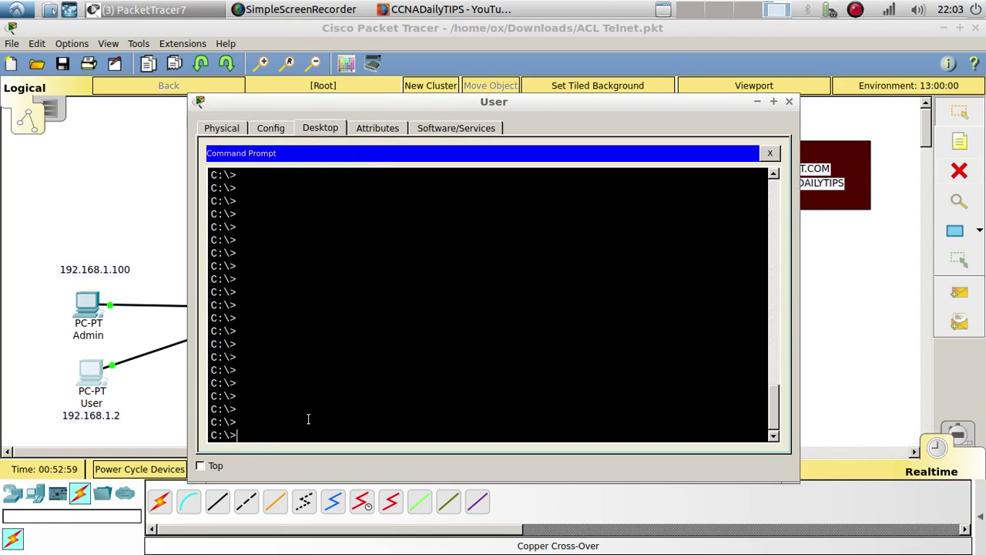
pyautogui.write('ping 10.1.1.2')
pyautogui.press('Return')
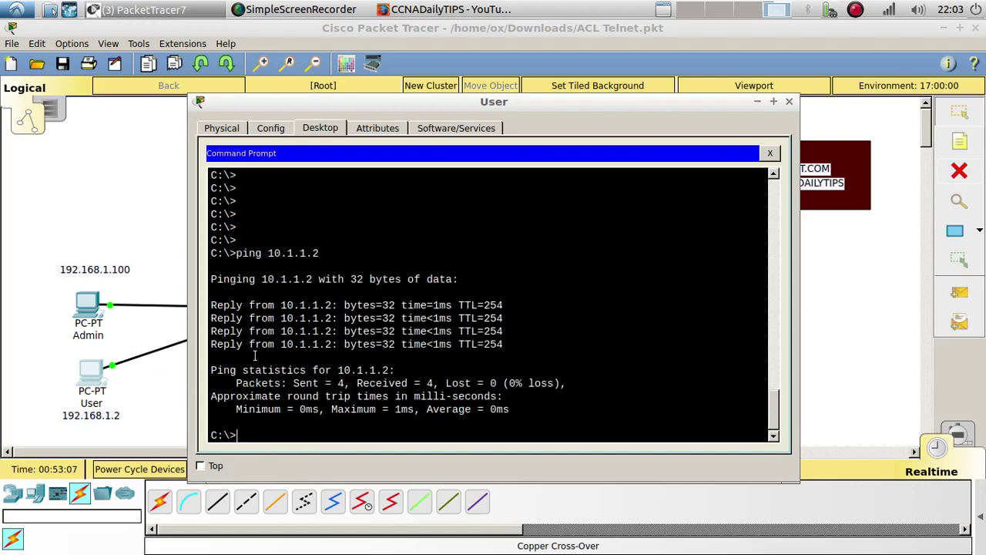
# From the Admin PC, telnet to R2, log in, enter enable mode, then exit
pyautogui.moveTo(481, 106); pyautogui.dragTo(548, 105)
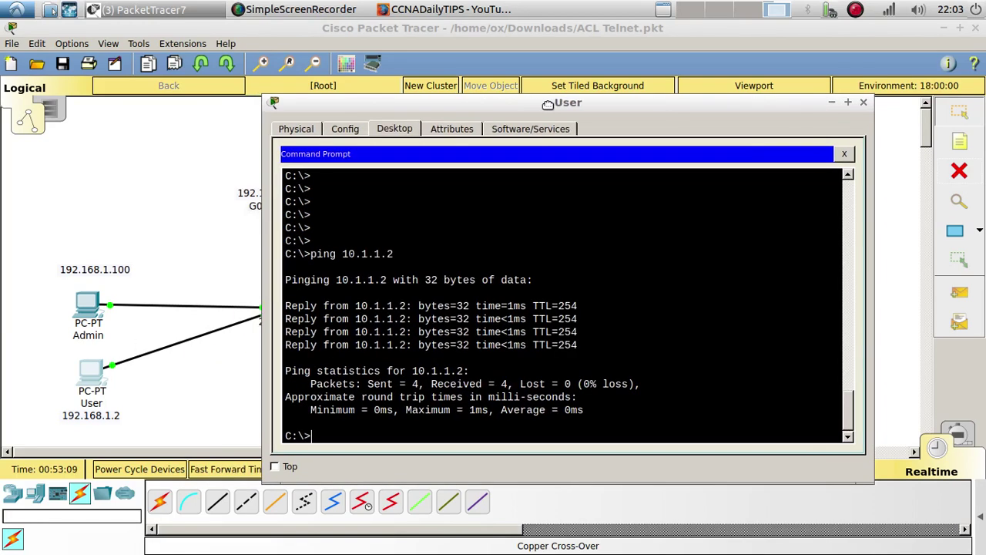
pyautogui.click(83, 309)
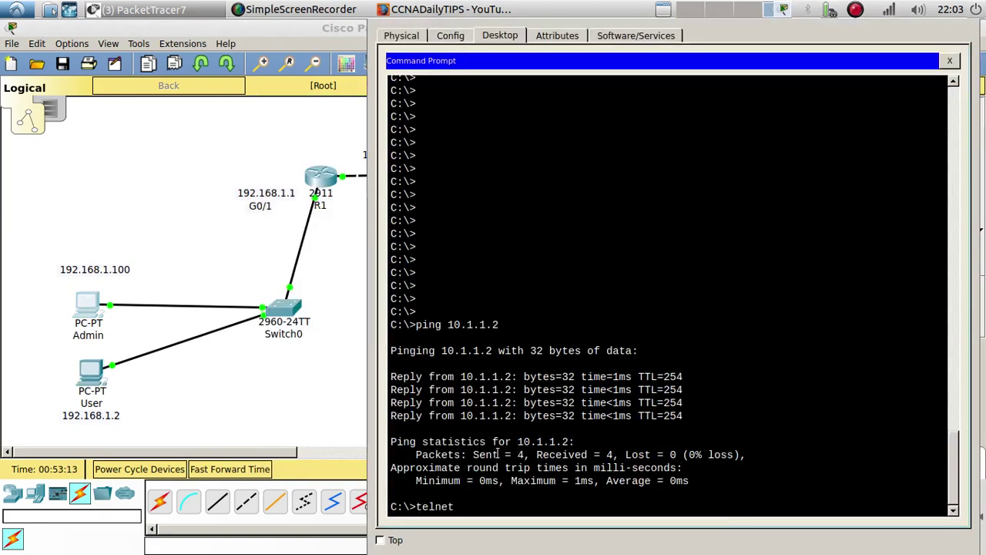
pyautogui.write('1.2')
pyautogui.press('Return')
pyautogui.press('Return')
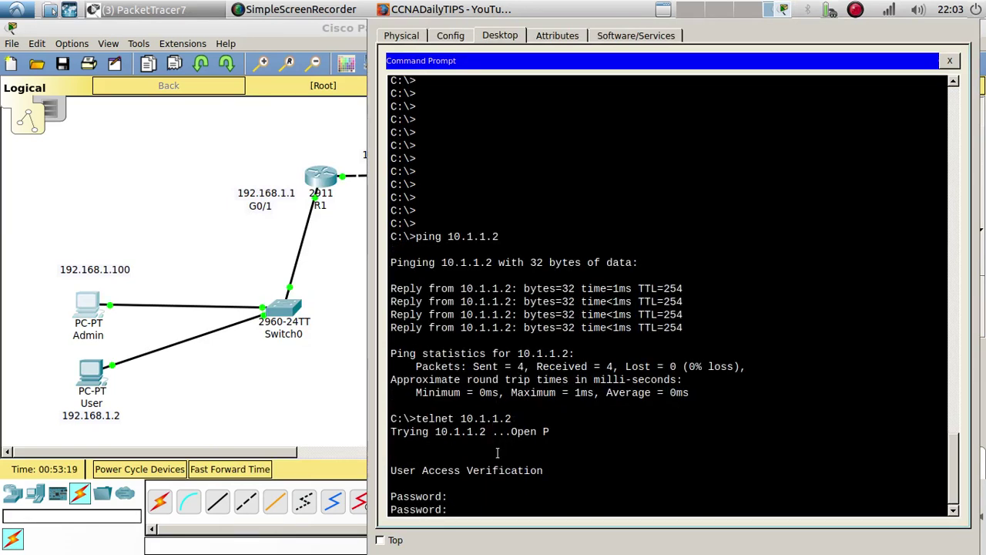
pyautogui.press('Return')
pyautogui.press('Return')
pyautogui.write('n')
pyautogui.press('Return')
pyautogui.press('Return')
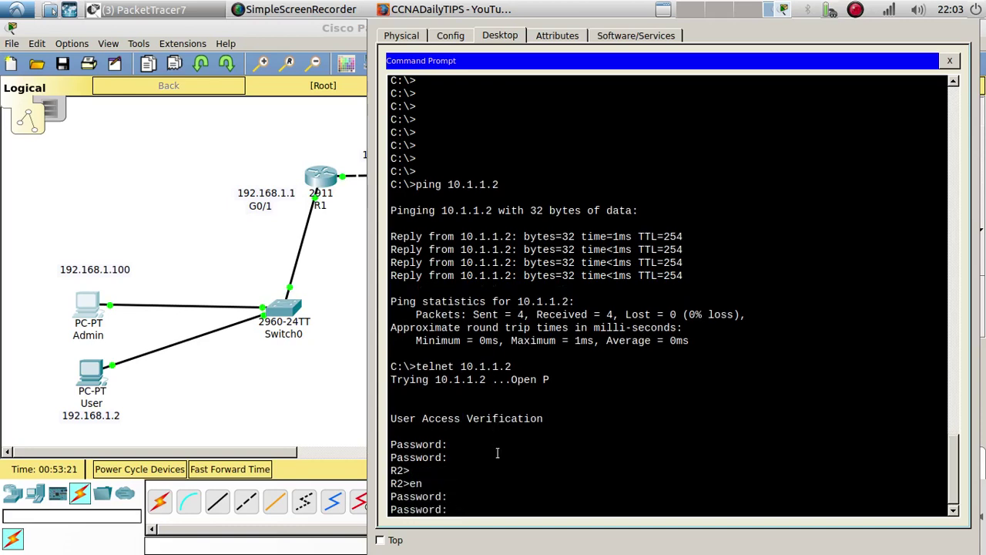
pyautogui.press('Return')
pyautogui.press('Return')
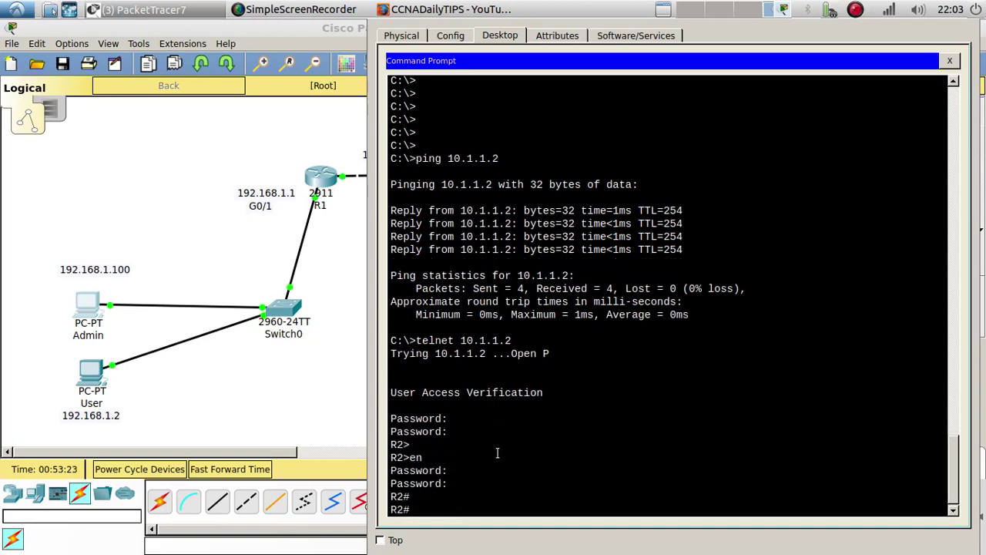
pyautogui.write('exit')
pyautogui.press('Return')
pyautogui.press('Return')
pyautogui.press('Return')
pyautogui.press('Return')
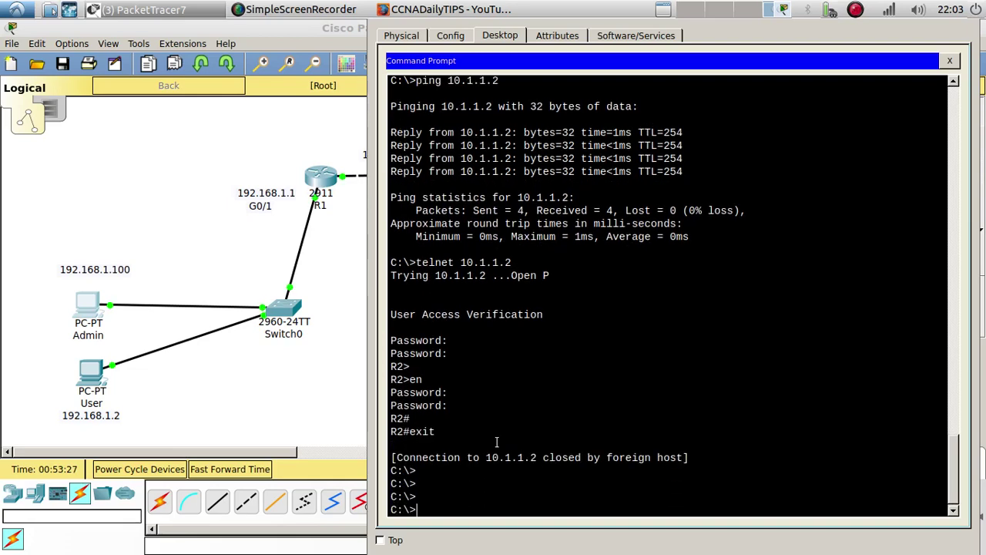
# From the User PC, telnet to 10.1.1.2, reach R2#, exit, and close the window
pyautogui.click(88, 373)
pyautogui.write('telnet 10.1.1.2')
pyautogui.press('Return')
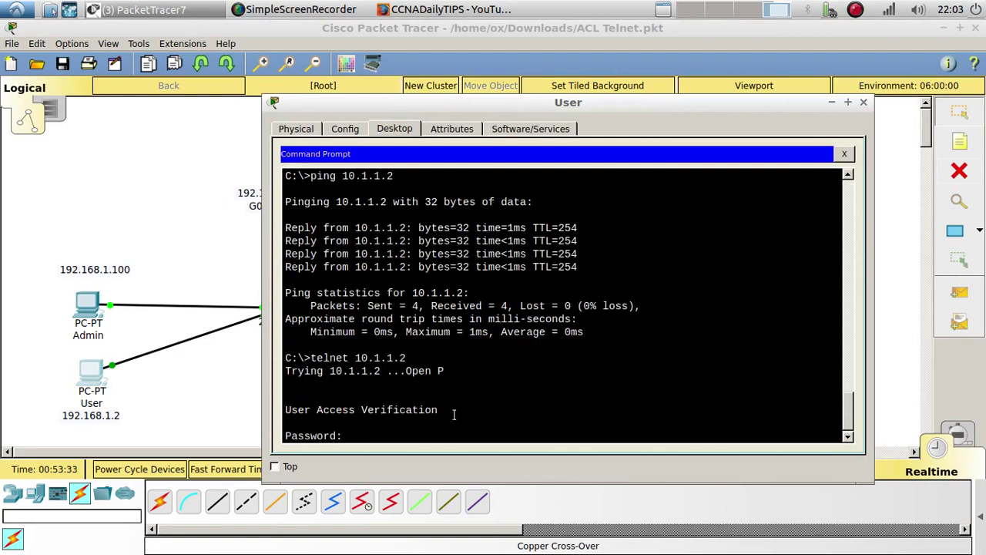
pyautogui.press('Return')
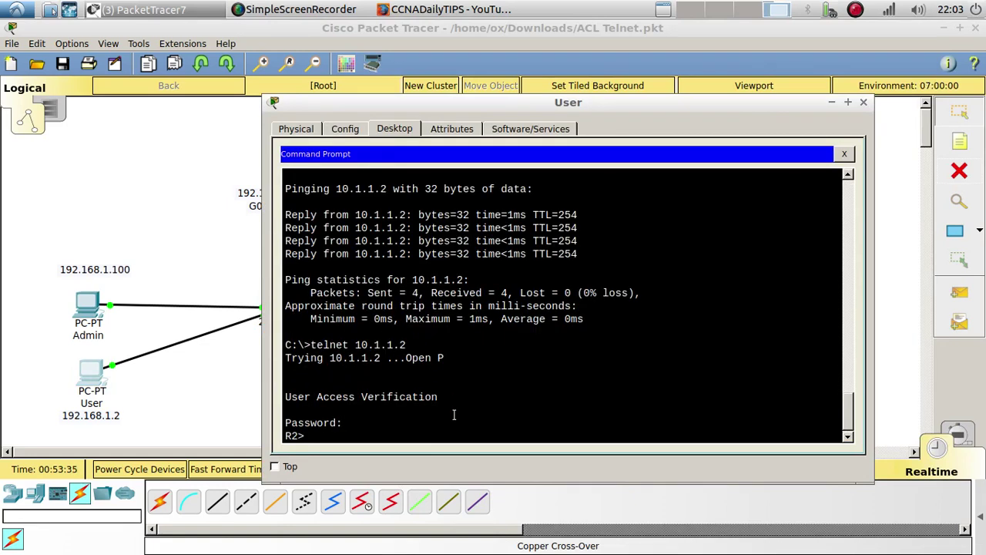
pyautogui.press('Return')
pyautogui.write('en')
pyautogui.press('Return')
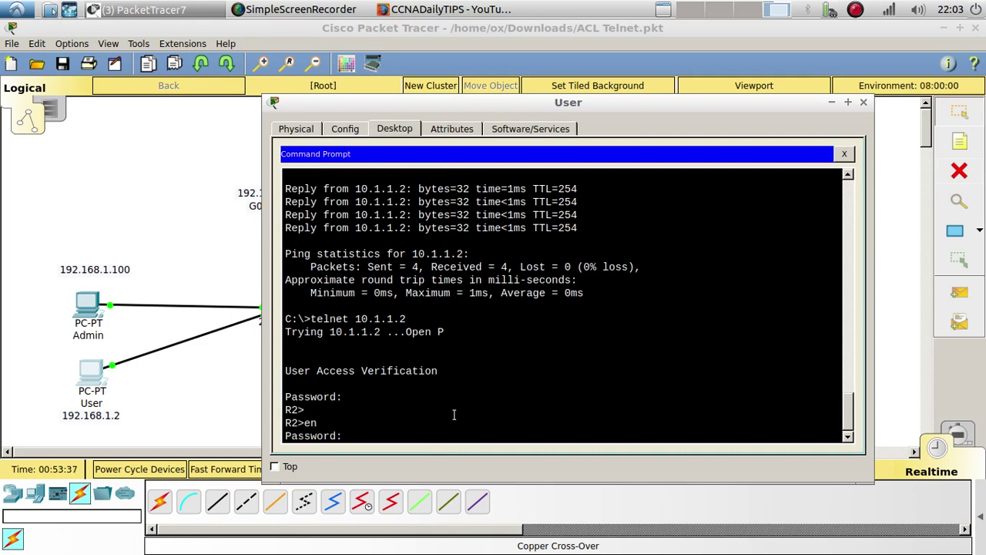
pyautogui.press('Return')
pyautogui.press('Return')
pyautogui.press('Return')
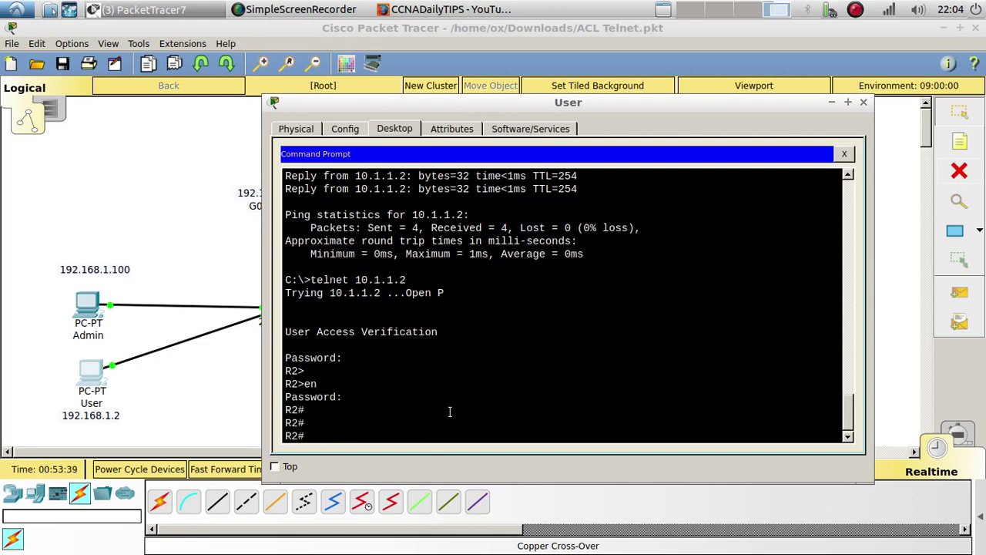
pyautogui.write('exit')
pyautogui.press('Return')
pyautogui.press('Return')
pyautogui.press('Return')
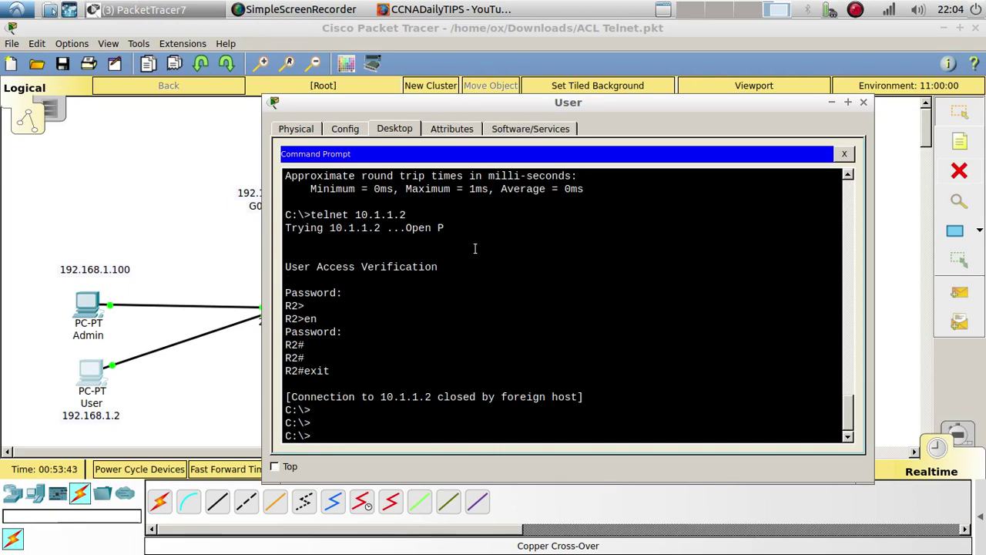
pyautogui.click(863, 102)
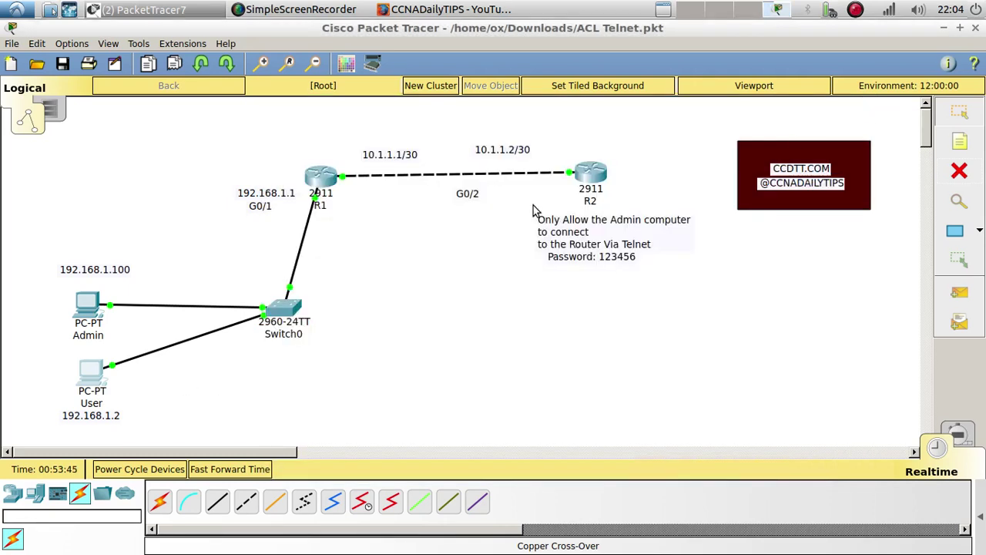
# Position the 192.168.1.100 note just above the Admin PC and bring up R2's CLI
pyautogui.moveTo(88, 312); pyautogui.dragTo(94, 312)
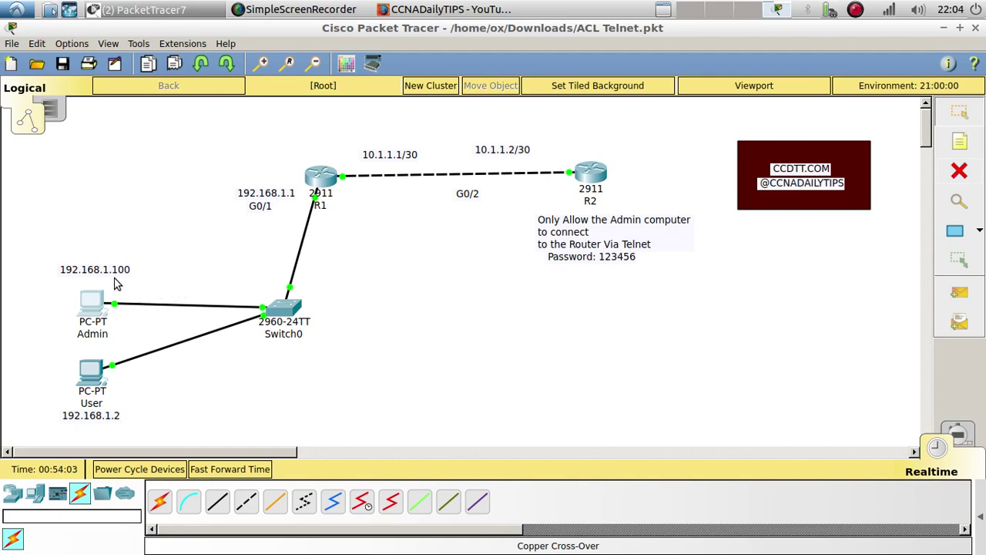
pyautogui.moveTo(103, 271)
pyautogui.mouseDown()
pyautogui.moveTo(106, 287)
pyautogui.moveTo(107, 274)
pyautogui.mouseUp()
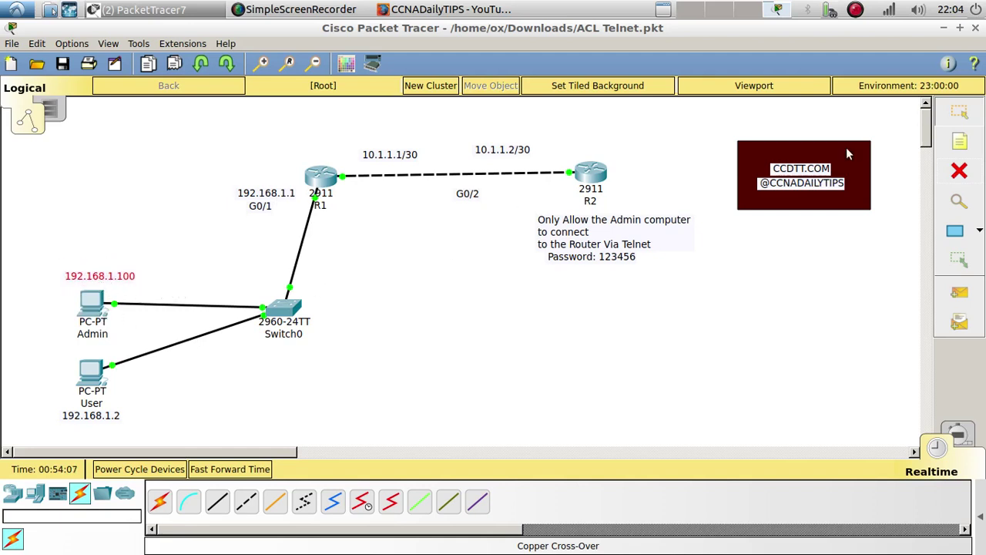
pyautogui.click(580, 178)
pyautogui.moveTo(511, 108); pyautogui.dragTo(801, 74)
# Enter global configuration on R2 and start an access-list, backing out a wrong attempt
pyautogui.write('cofni')
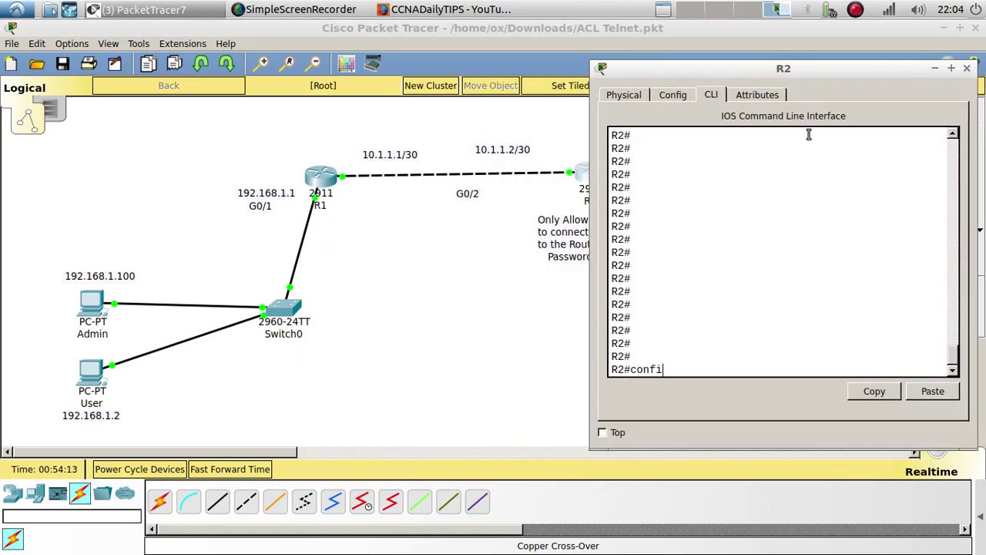
pyautogui.press('Return')
pyautogui.press('Return')
pyautogui.press('Return')
pyautogui.press('Return')
pyautogui.press('Return')
pyautogui.press('Return')
pyautogui.press('Return')
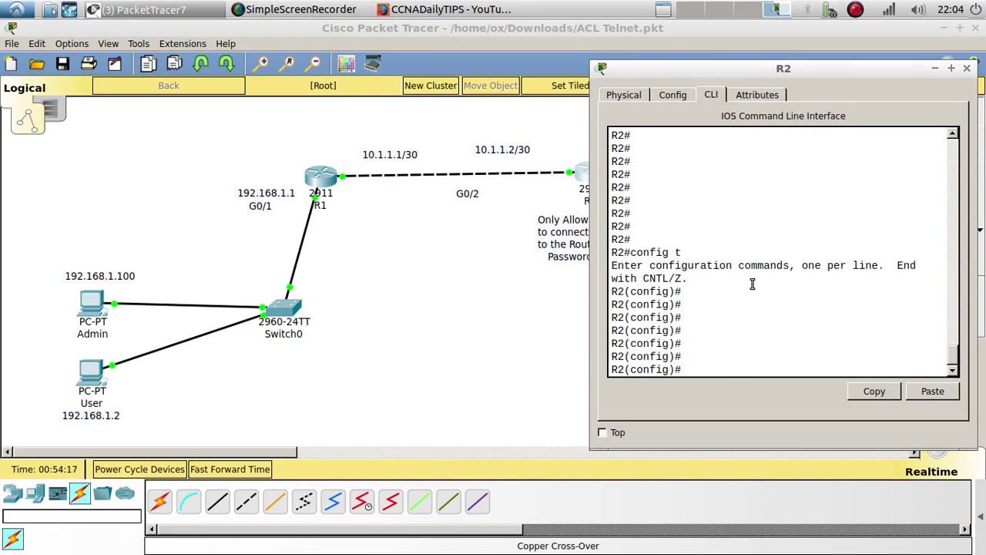
pyautogui.write('acc')
pyautogui.press('Tab')
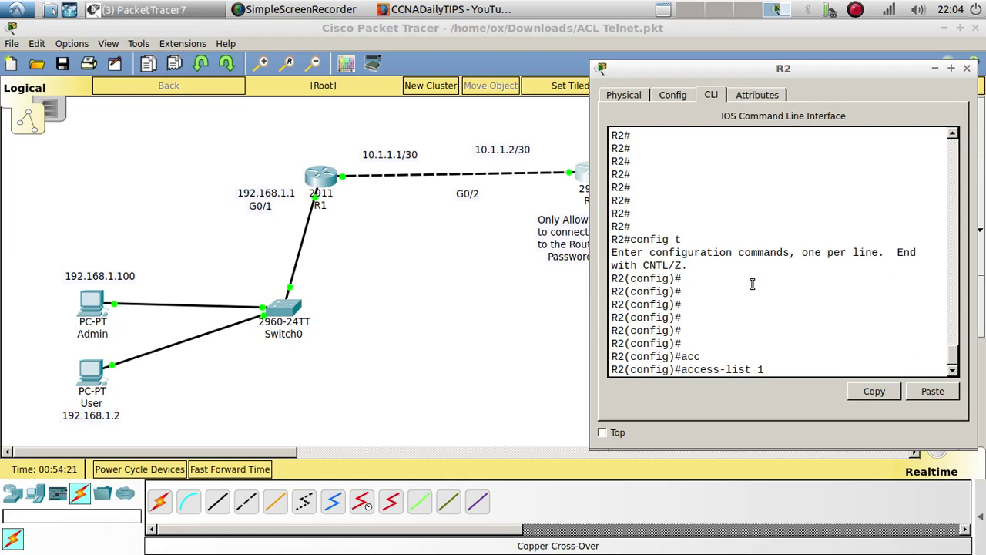
pyautogui.write('ip ')
pyautogui.write(' pe')
pyautogui.press('Tab')
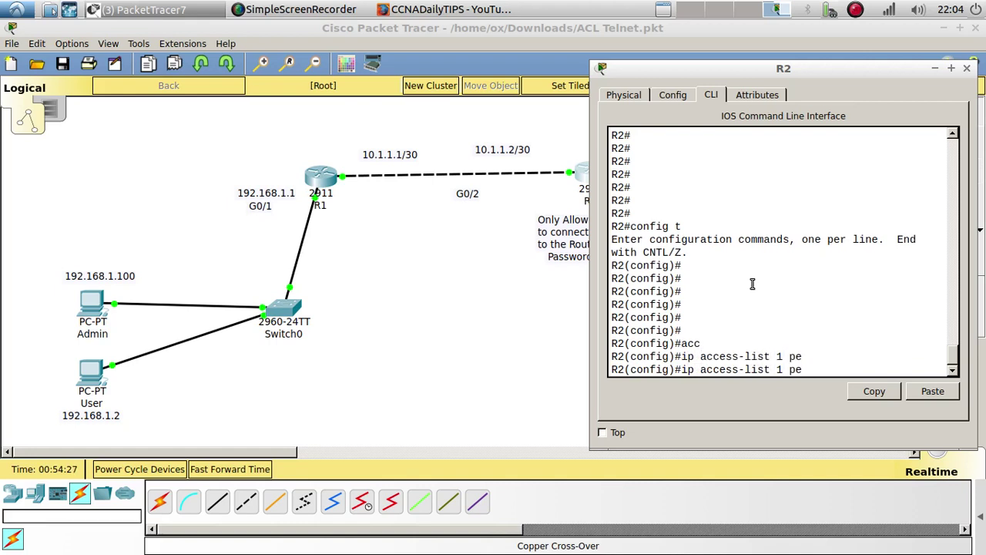
pyautogui.write('r')
pyautogui.press('Tab')
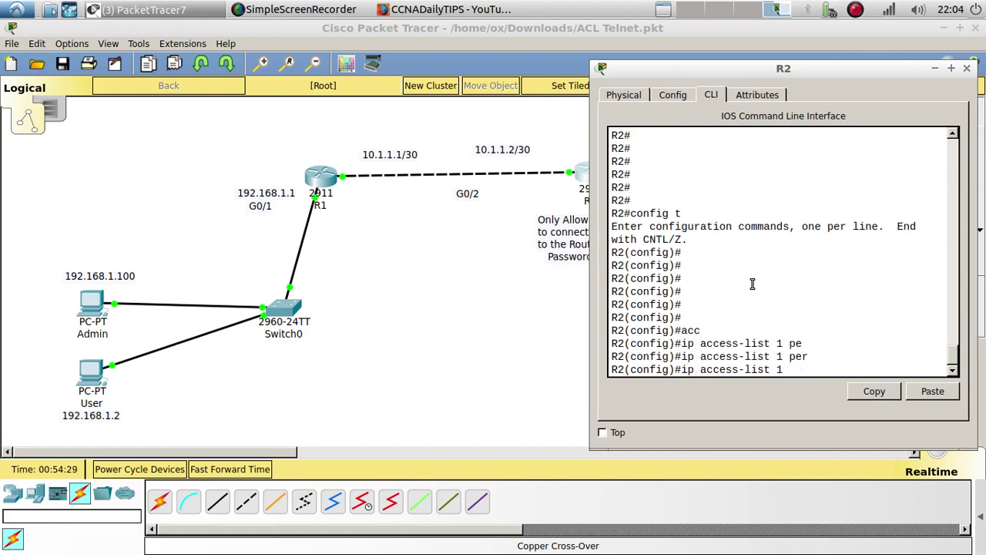
pyautogui.write('?')
pyautogui.press('BackSpace')
pyautogui.press('BackSpace')
pyautogui.press('BackSpace')
pyautogui.press('BackSpace')
pyautogui.press('BackSpace')
pyautogui.press('BackSpace')
pyautogui.press('BackSpace')
pyautogui.press('BackSpace')
pyautogui.press('BackSpace')
pyautogui.press('BackSpace')
pyautogui.press('BackSpace')
pyautogui.press('BackSpace')
pyautogui.press('BackSpace')
pyautogui.press('BackSpace')
# Add access-list 1 permit 192.168.1.100 0.0.0.0 on R2
pyautogui.write('a')
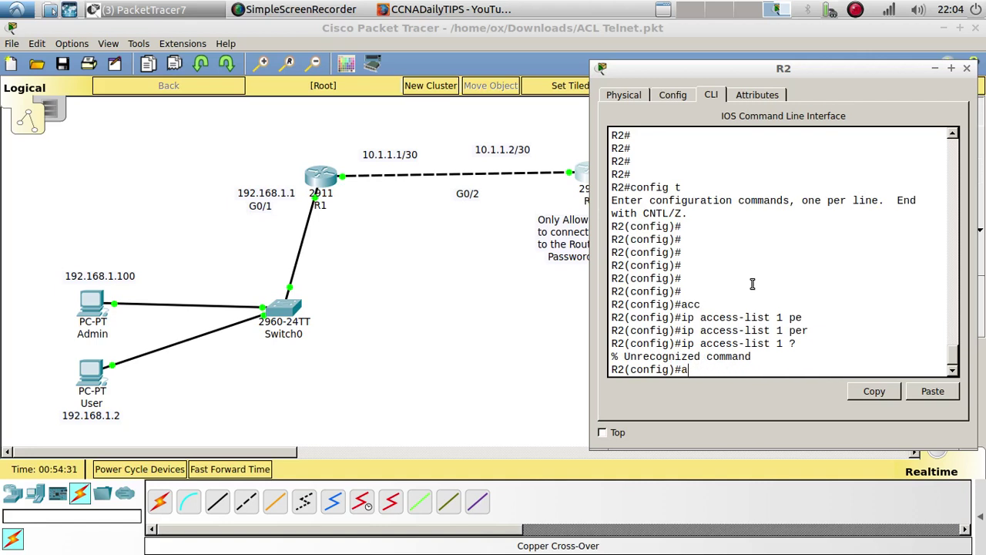
pyautogui.write('cc')
pyautogui.press('Tab')
pyautogui.write('?')
pyautogui.write('1')
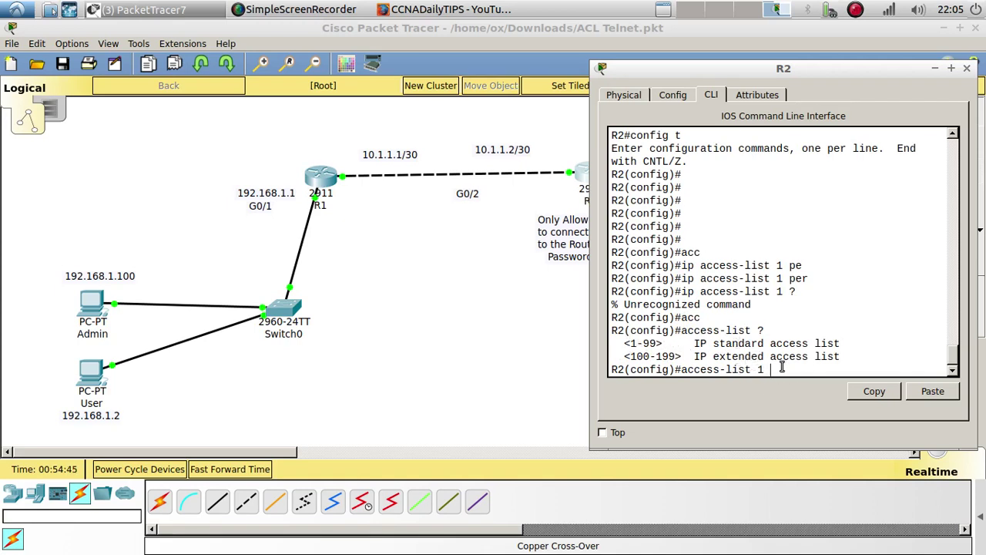
pyautogui.write('pe')
pyautogui.press('Tab')
pyautogui.write('?192')
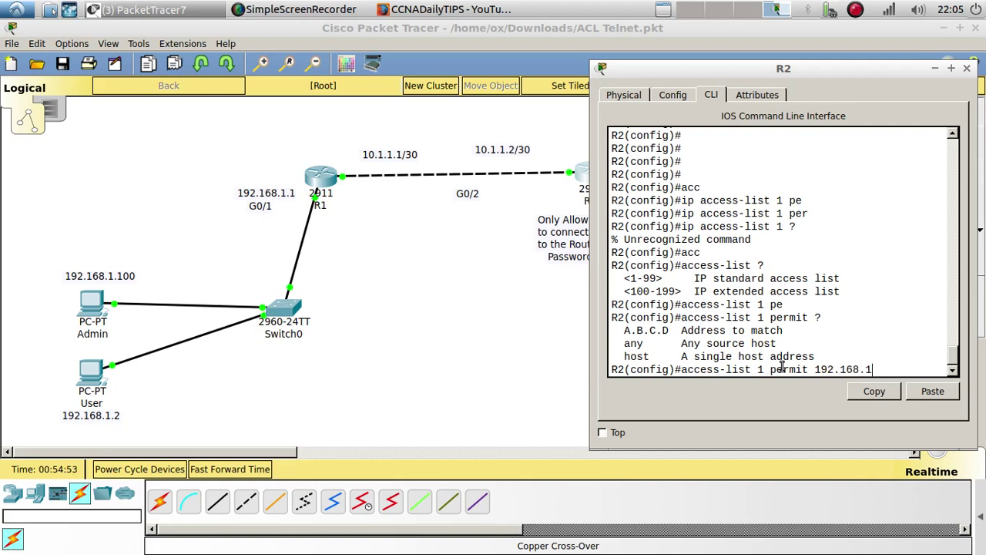
pyautogui.write('.168.1.100 0.')
pyautogui.press('Return')
pyautogui.write('0')
pyautogui.press('Up')
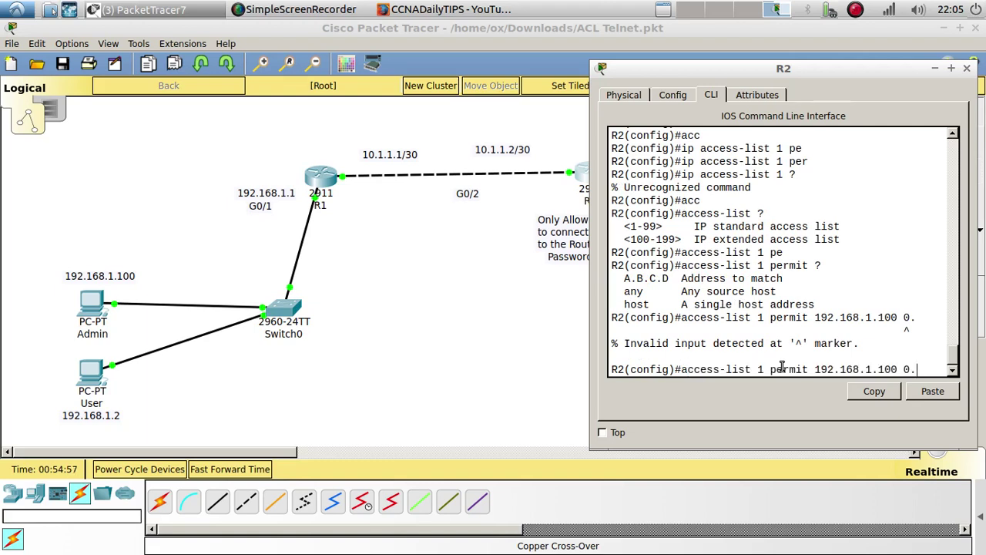
pyautogui.write('0.0.0')
pyautogui.press('Return')
pyautogui.press('Return')
pyautogui.press('Return')
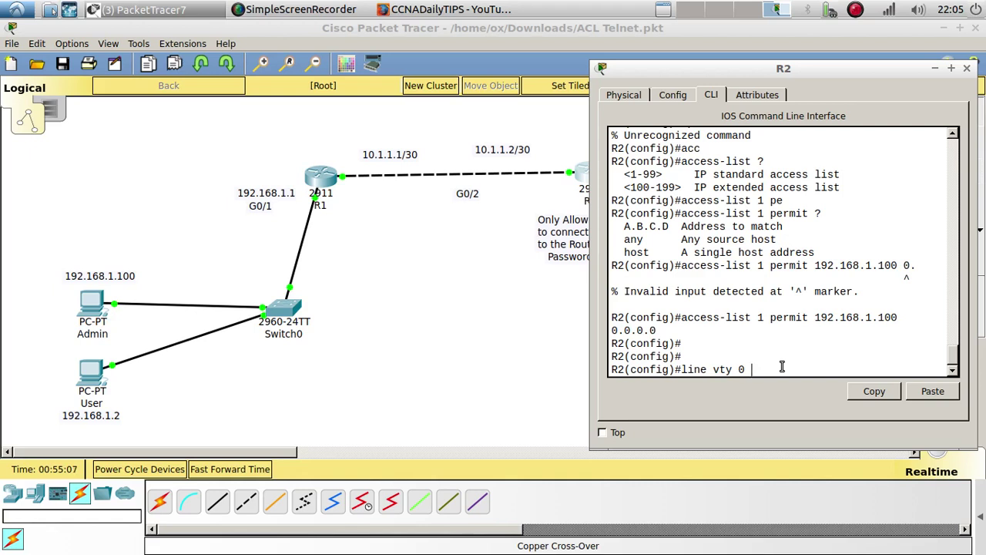
# Apply access-class 1 inbound on R2's VTY lines 0 4
pyautogui.press('Return')
pyautogui.press('Return')
pyautogui.press('Return')
pyautogui.write('a')
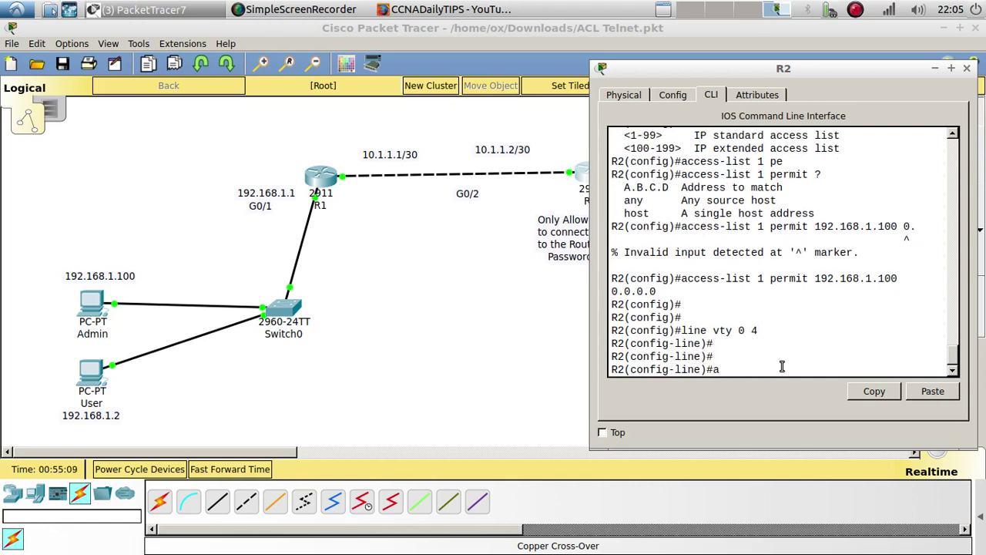
pyautogui.write('cc')
pyautogui.press('Tab')
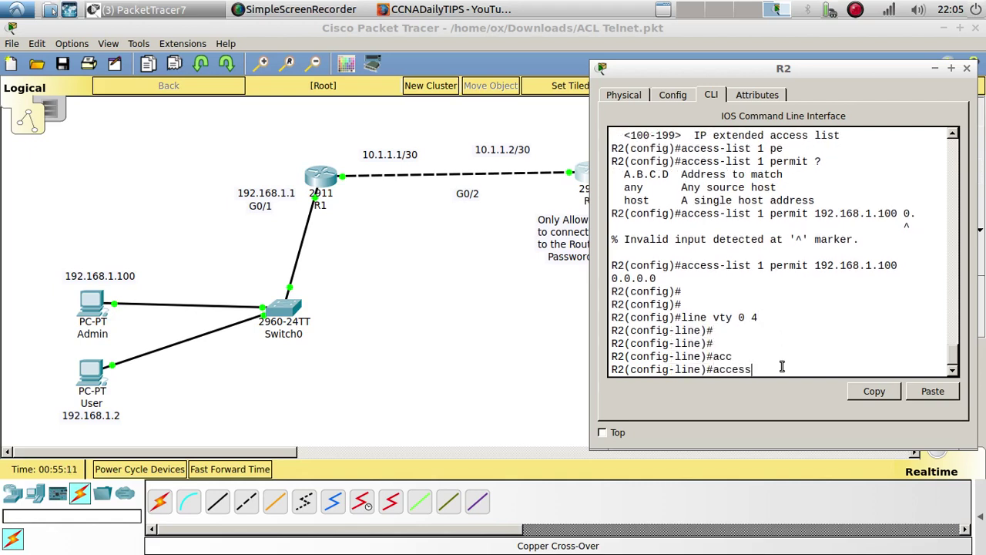
pyautogui.write('?')
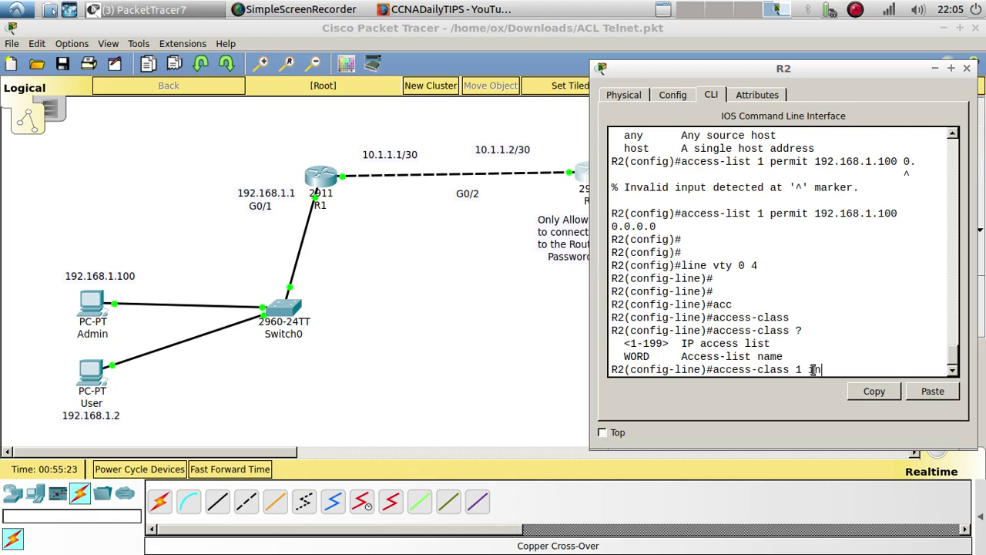
pyautogui.press('Return')
pyautogui.press('Return')
pyautogui.press('Return')
pyautogui.press('Return')
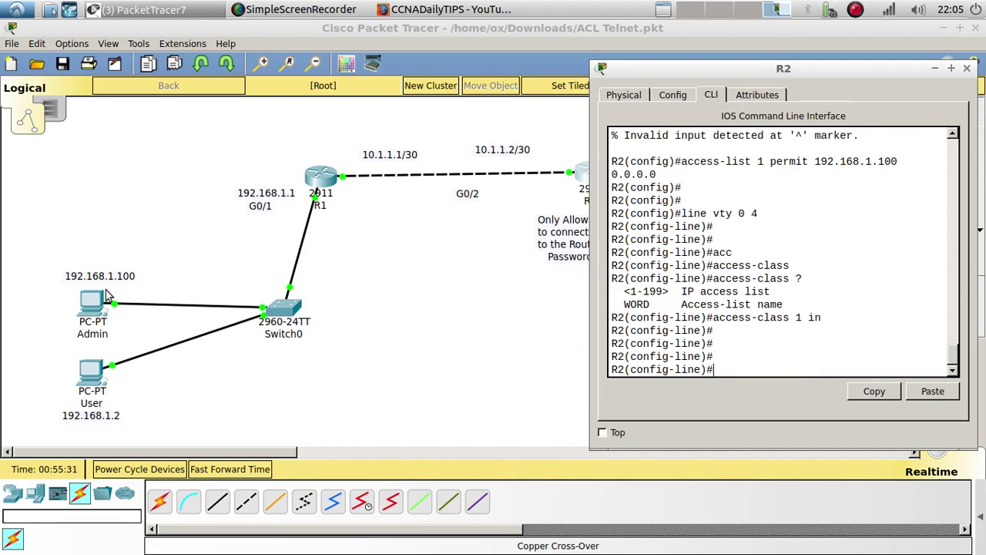
pyautogui.click(92, 305)
# Telnet from the Admin PC to R2 at 10.1.1.2, log in and enter enable mode
pyautogui.press('Up')
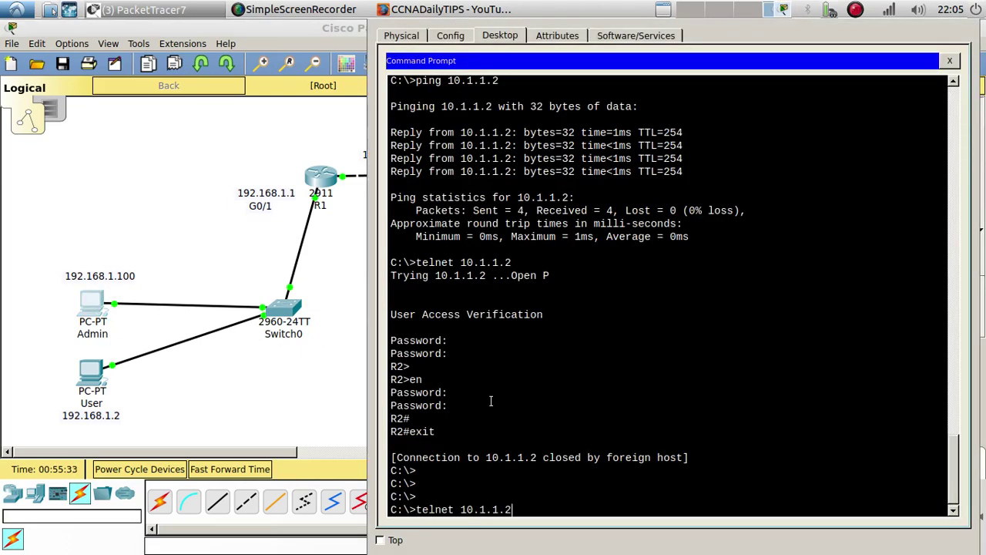
pyautogui.press('Return')
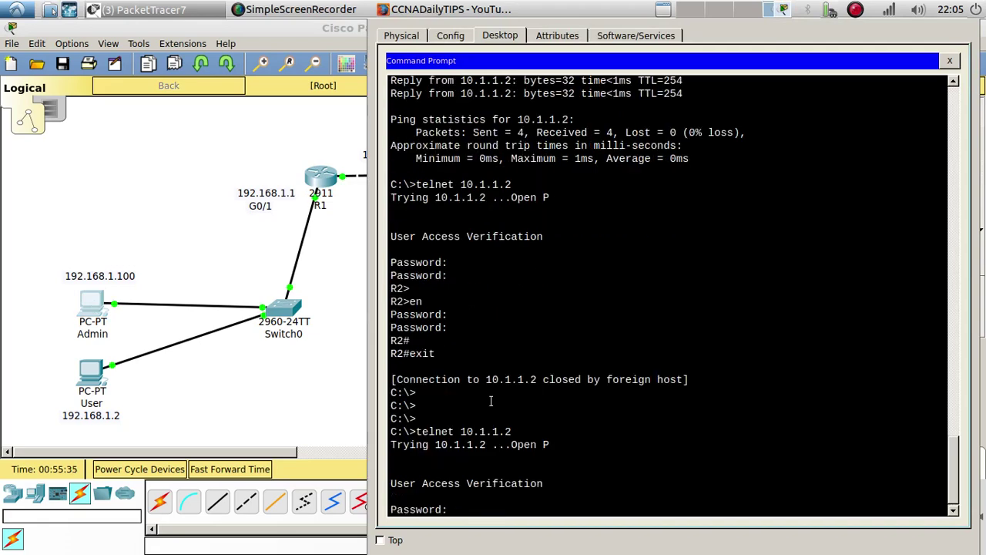
pyautogui.press('Return')
pyautogui.write('en')
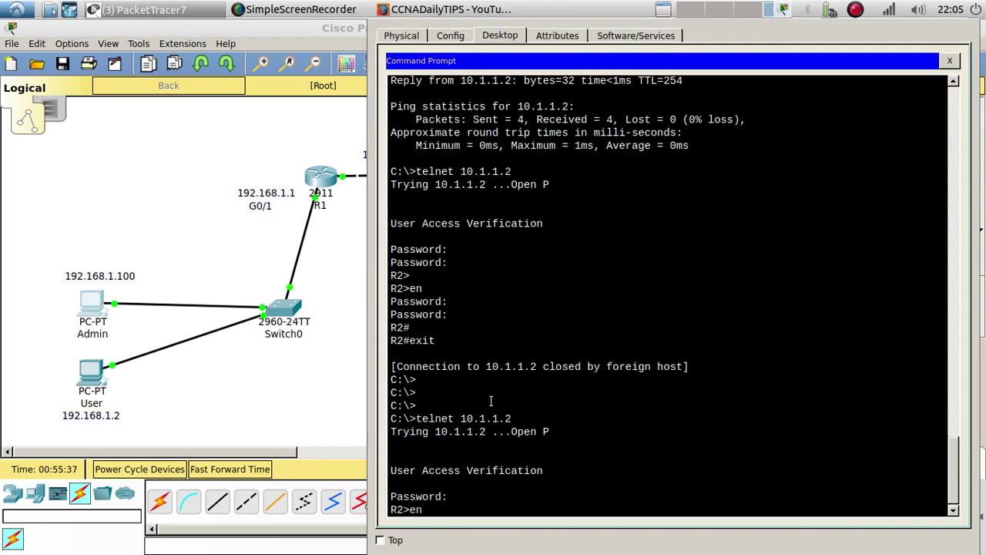
pyautogui.press('Return')
pyautogui.press('Return')
pyautogui.press('Return')
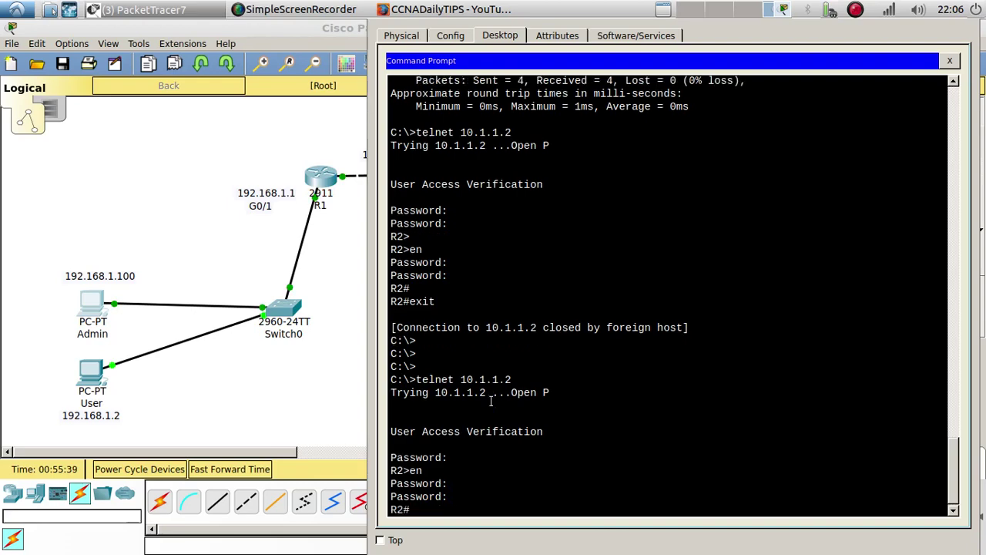
pyautogui.press('Return')
pyautogui.press('Return')
# Attempt telnet to 10.1.1.2 twice from the User PC and see it refused
pyautogui.click(95, 363)
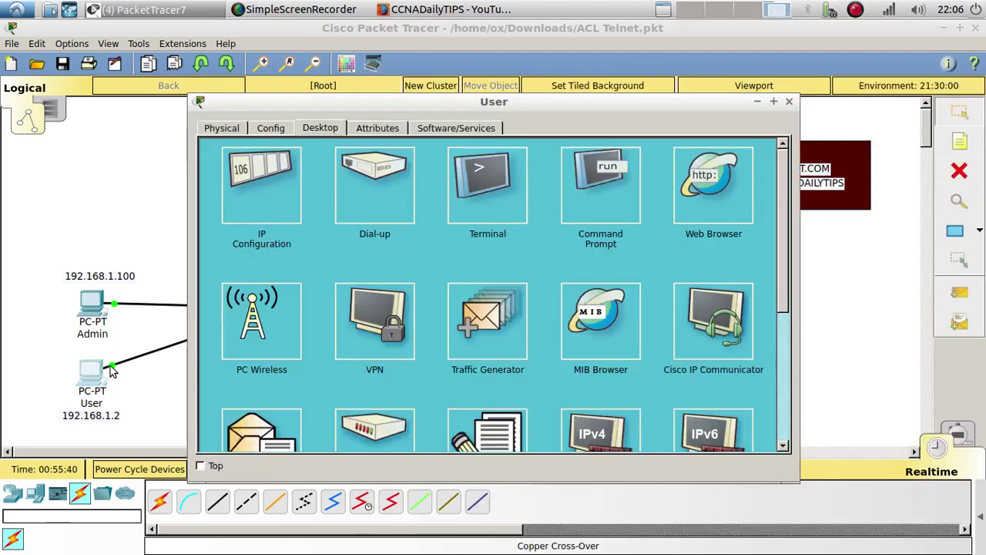
pyautogui.click(604, 190)
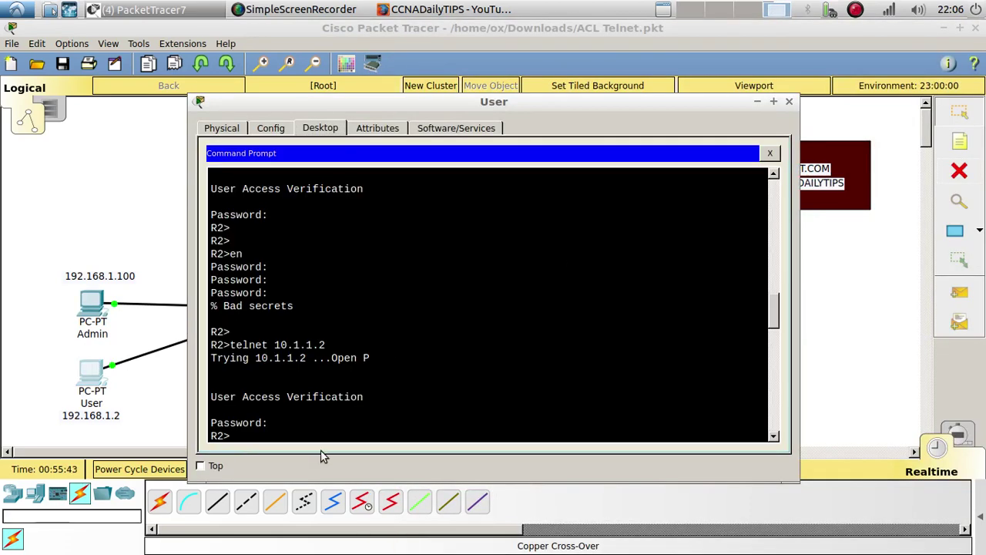
pyautogui.scroll(-6, 162, 368)
pyautogui.scroll(5, 139, 362)
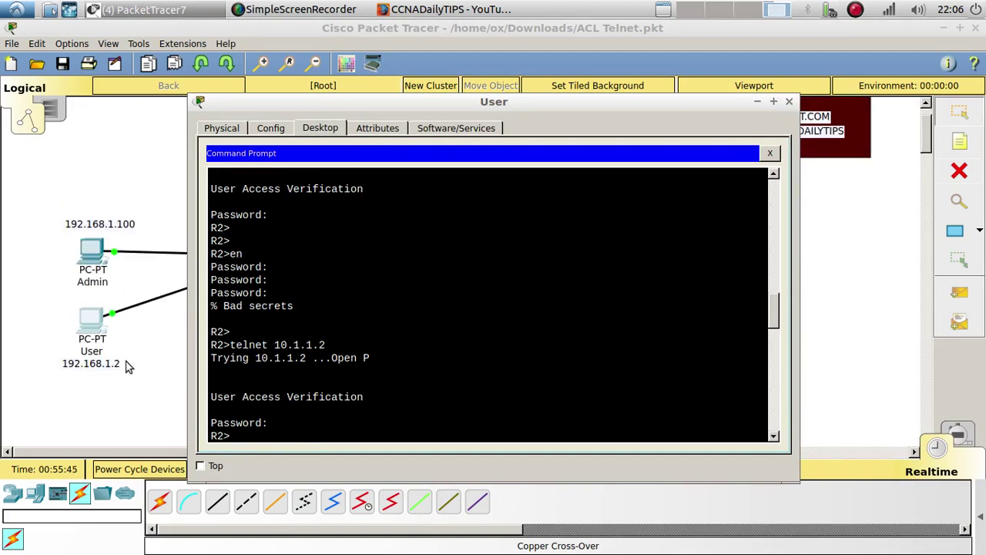
pyautogui.click(250, 433)
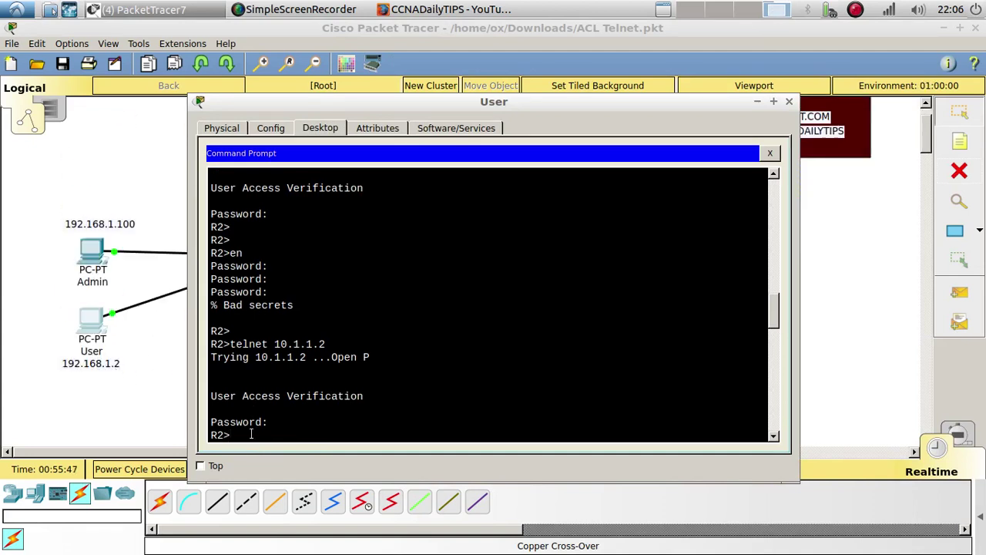
pyautogui.press('Up')
pyautogui.press('Return')
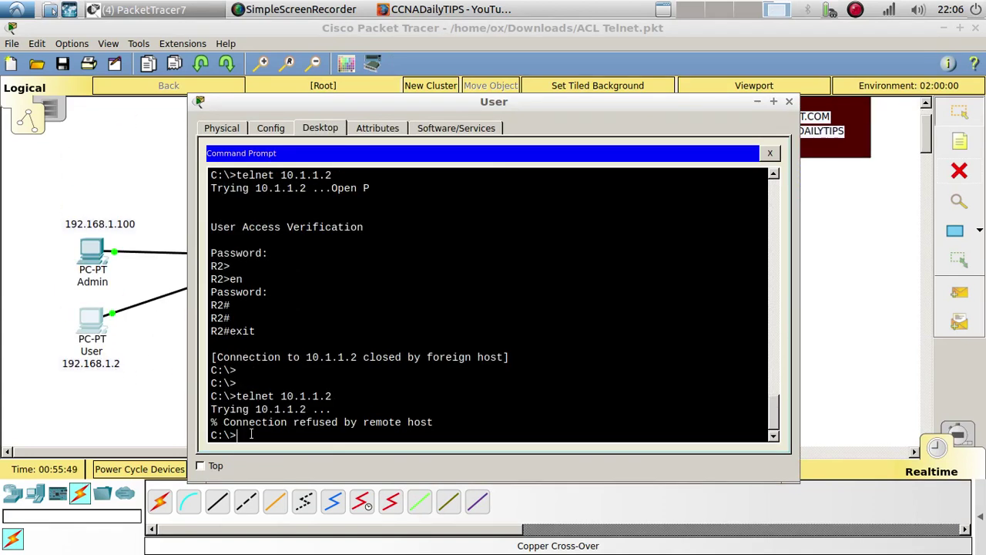
pyautogui.press('Return')
pyautogui.press('Return')
pyautogui.press('Return')
pyautogui.press('Up')
pyautogui.press('Return')
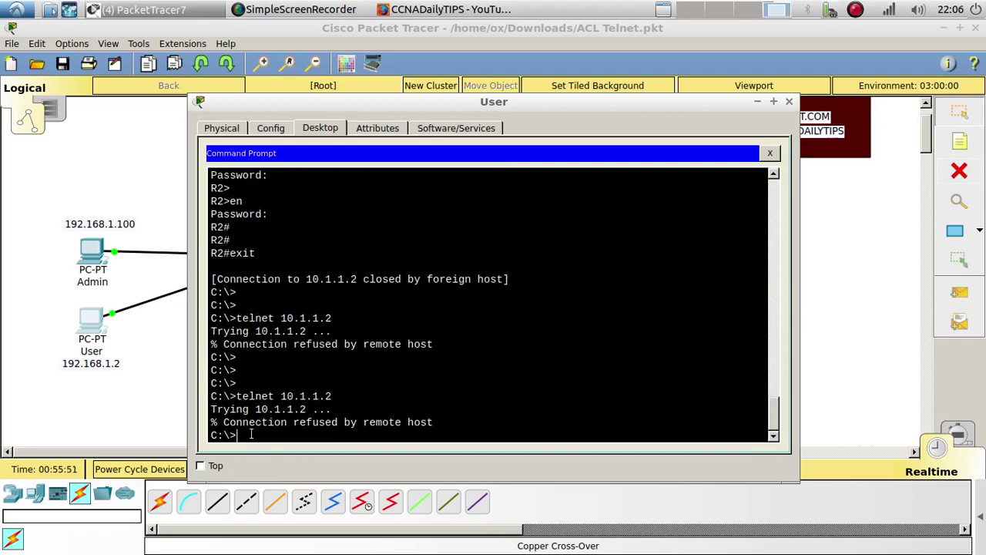
pyautogui.press('Return')
pyautogui.press('Return')
pyautogui.press('Return')
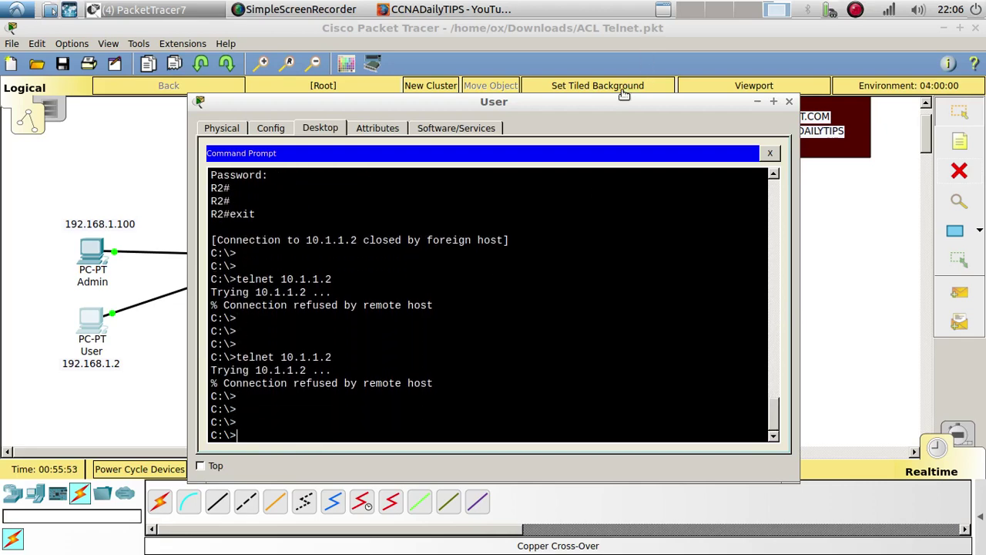
# Ping R2 from the User PC successfully, then close the User window
pyautogui.moveTo(608, 109); pyautogui.dragTo(727, 108)
pyautogui.write('ping 10.1.1.2')
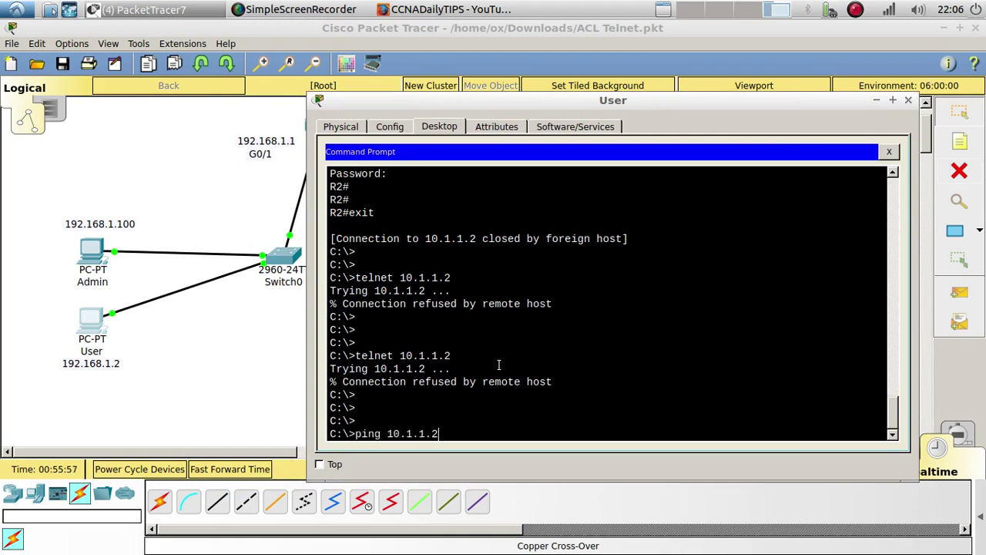
pyautogui.press('Return')
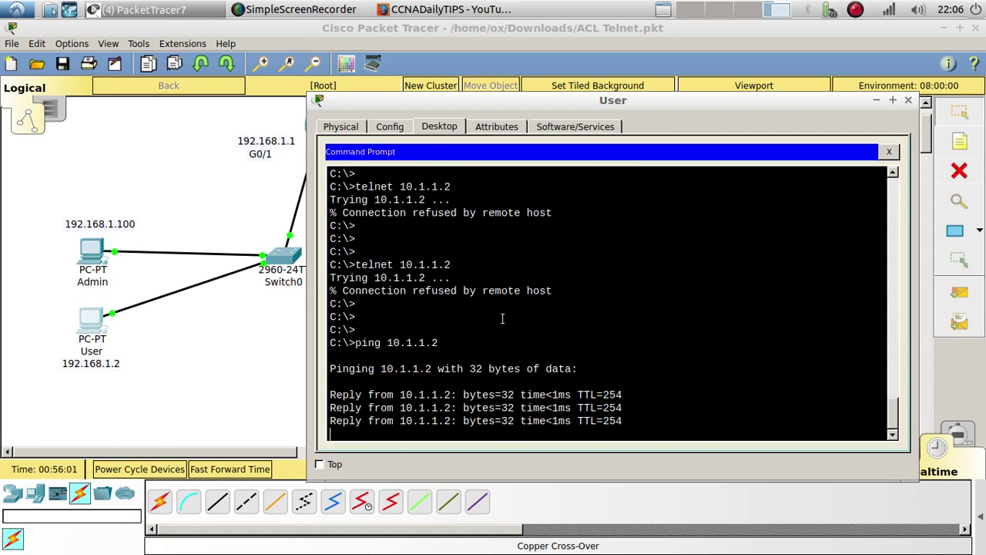
pyautogui.moveTo(605, 100); pyautogui.dragTo(603, 72)
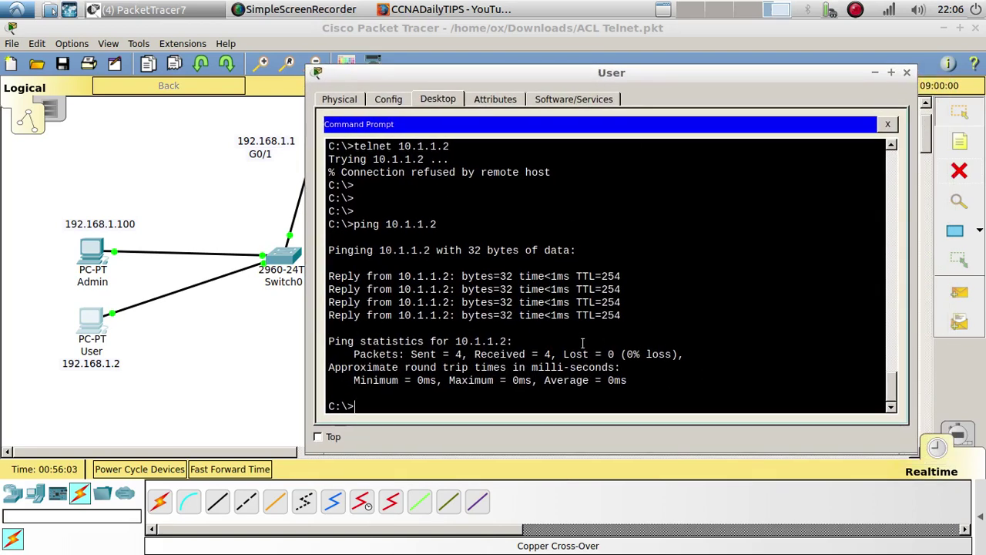
pyautogui.moveTo(495, 71); pyautogui.dragTo(518, 213)
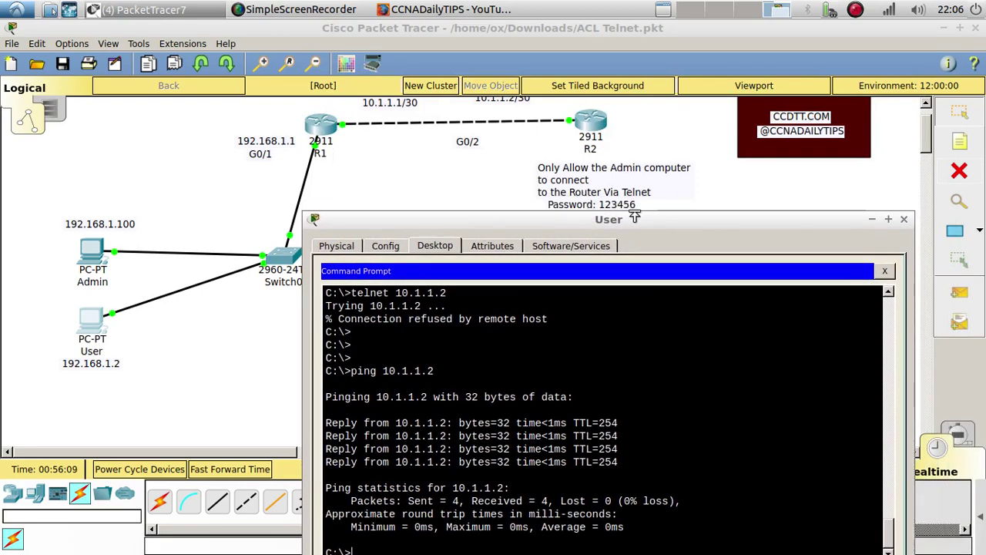
pyautogui.moveTo(621, 218); pyautogui.dragTo(576, 143)
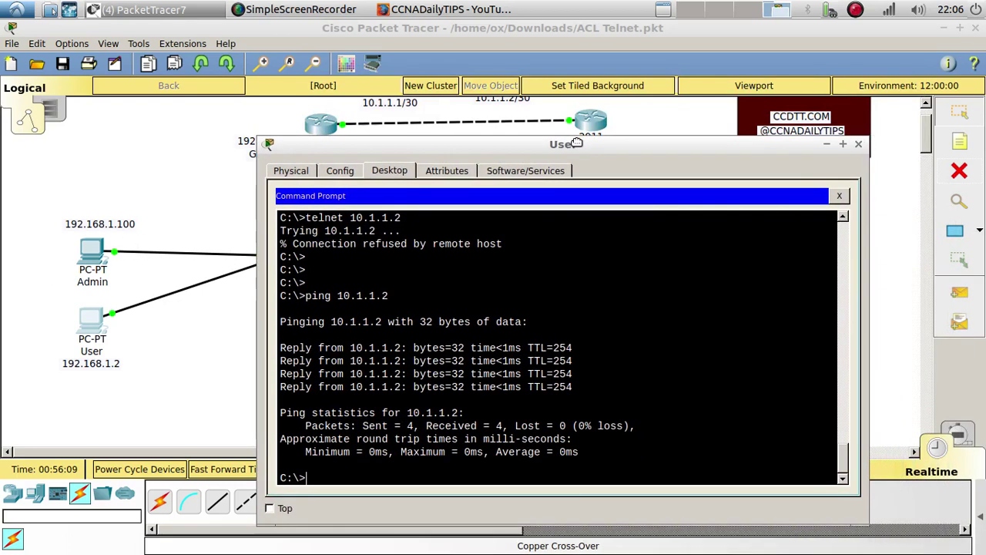
pyautogui.click(858, 144)
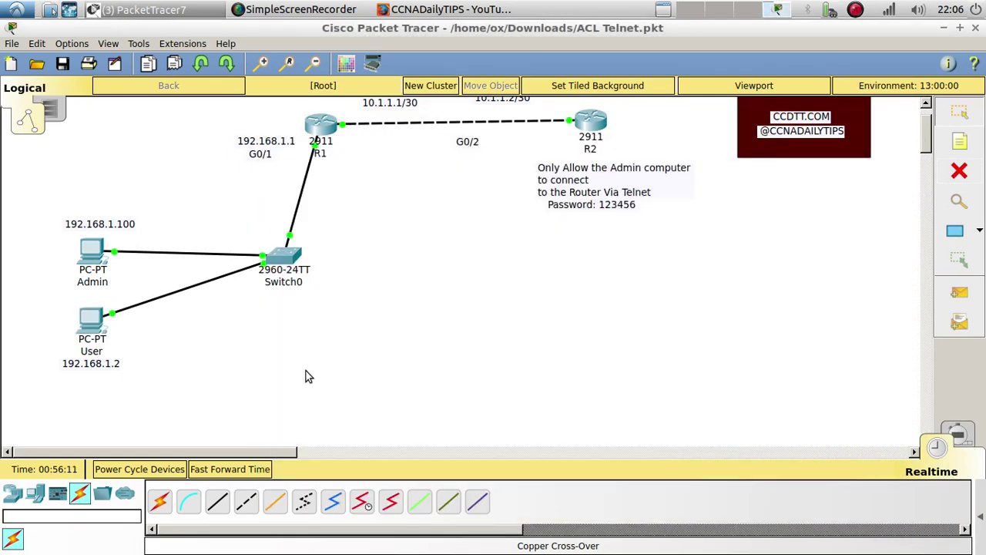
# Add PC2 below the User PC with IP 192.168.1.3 and mask 255.255.255.0
pyautogui.click(35, 493)
pyautogui.moveTo(159, 501); pyautogui.dragTo(191, 400)
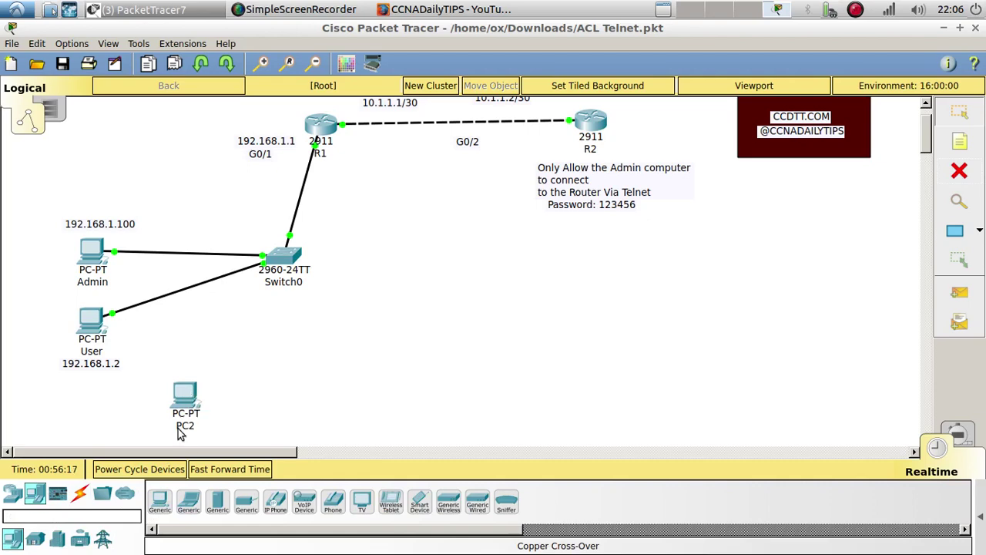
pyautogui.click(185, 397)
pyautogui.click(319, 127)
pyautogui.click(266, 181)
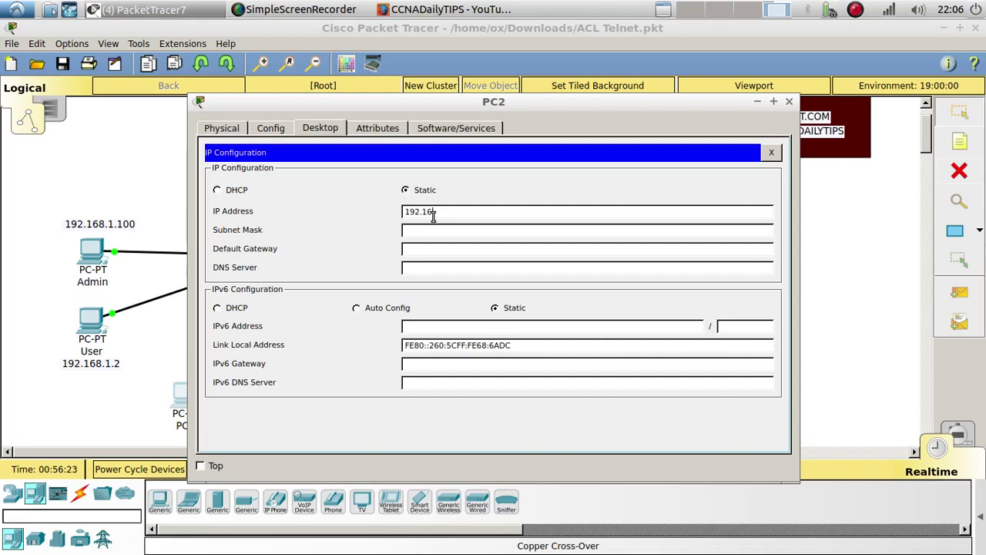
pyautogui.press('Tab')
pyautogui.press('Tab')
pyautogui.write('192.168.1')
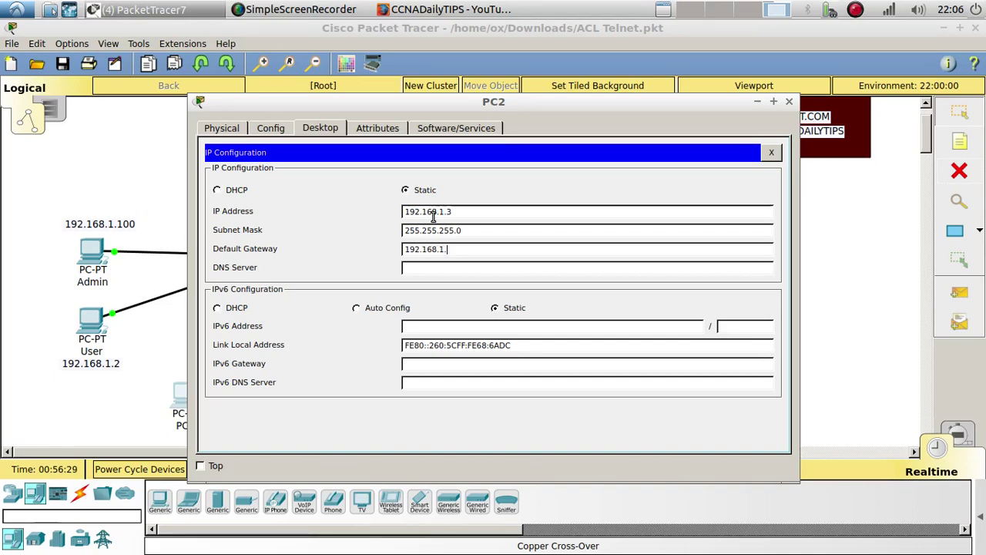
pyautogui.click(771, 152)
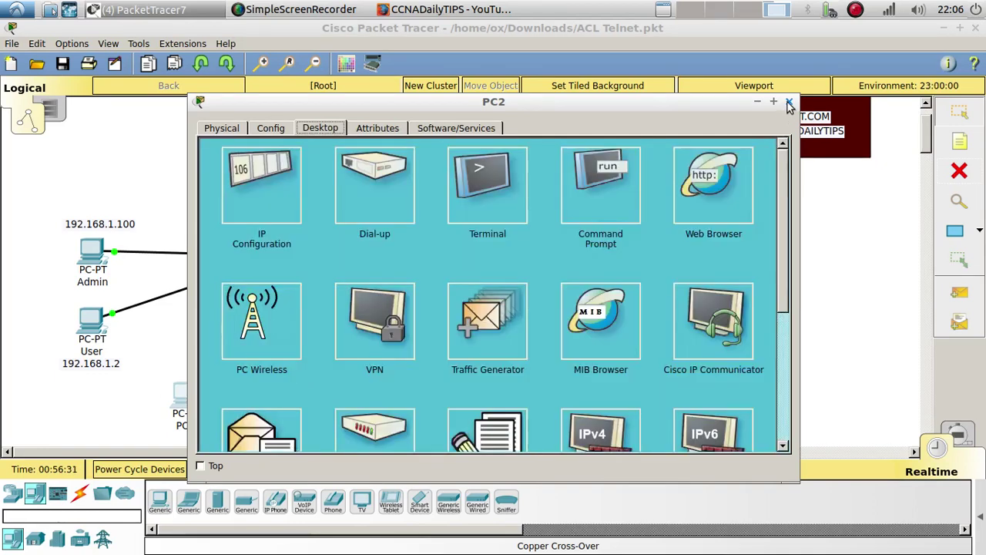
pyautogui.click(788, 101)
# Cable PC2 FastEthernet0 to Switch0 FastEthernet0/3 with copper straight-through and fast-forward time
pyautogui.click(80, 493)
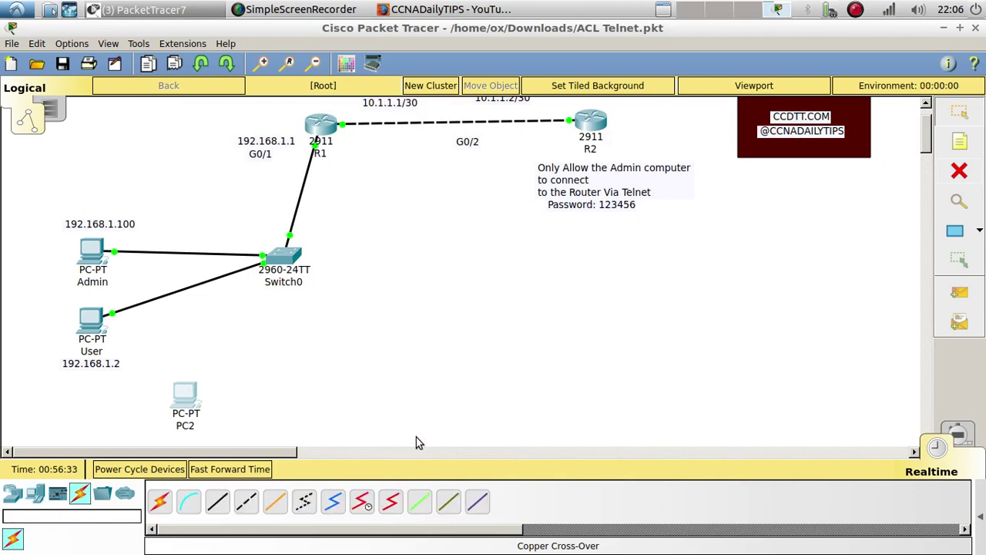
pyautogui.click(216, 510)
pyautogui.click(187, 401)
pyautogui.click(230, 452)
pyautogui.click(292, 259)
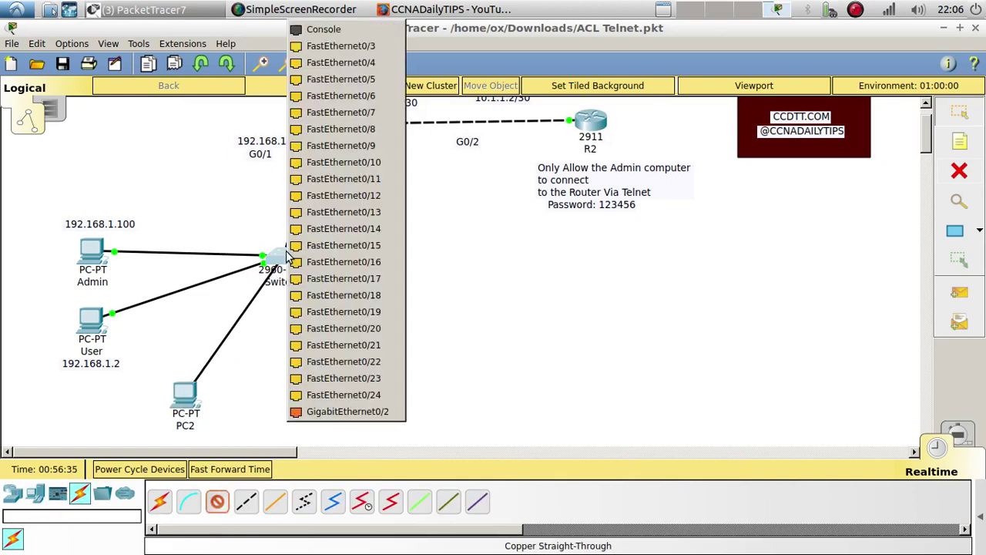
pyautogui.click(339, 45)
pyautogui.click(245, 469)
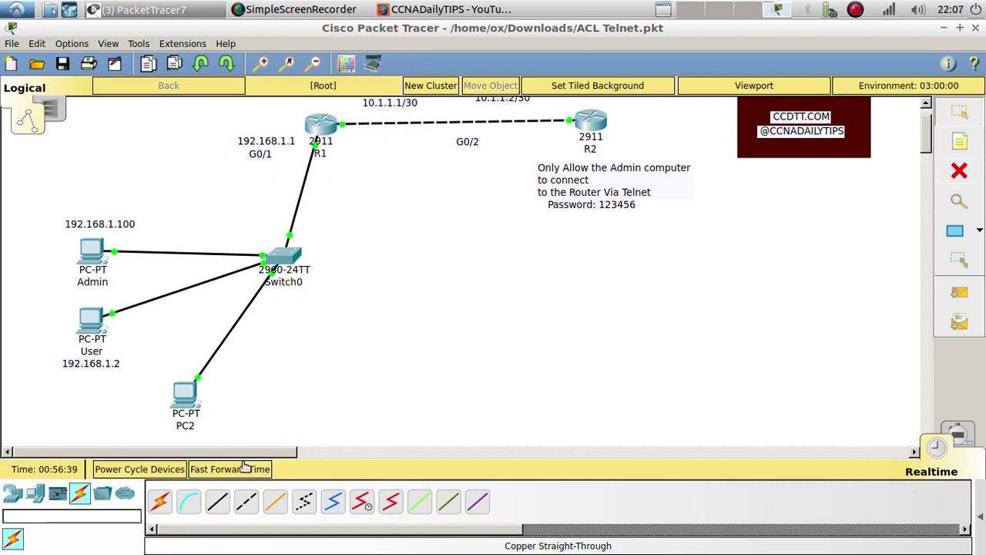
# From PC2, ping 10.1.1.2 successfully and see telnet to R2 refused
pyautogui.click(185, 394)
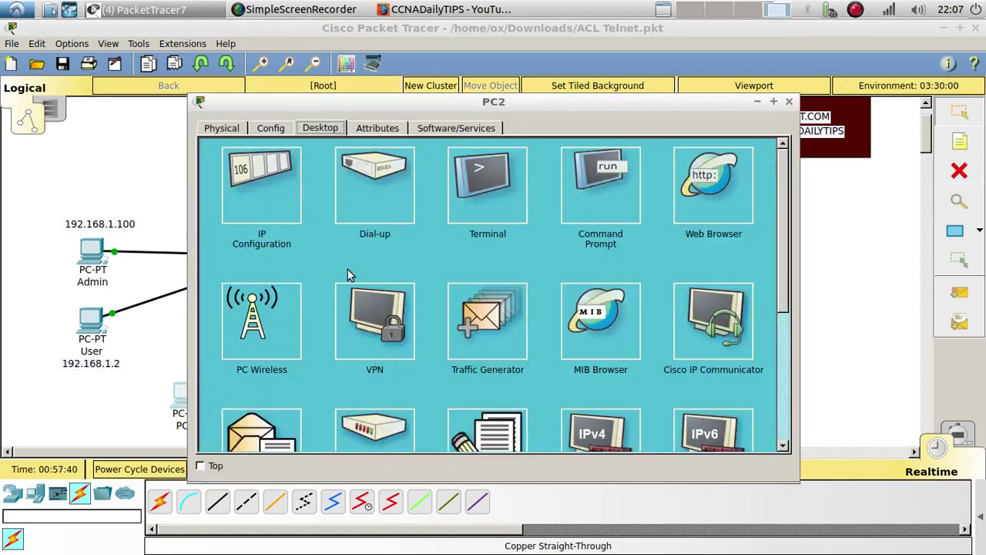
pyautogui.click(604, 181)
pyautogui.write('ping')
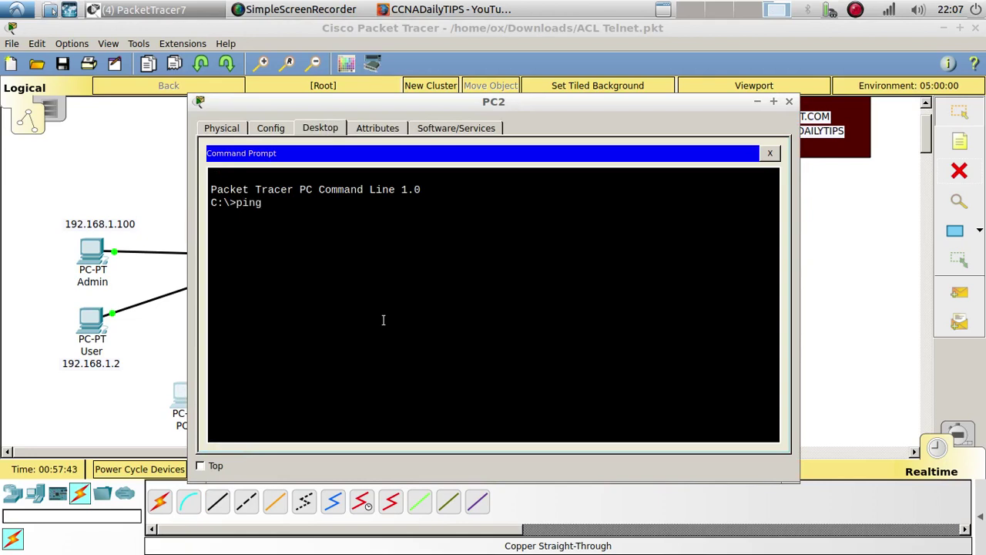
pyautogui.write(' 10.1.1.2')
pyautogui.press('Return')
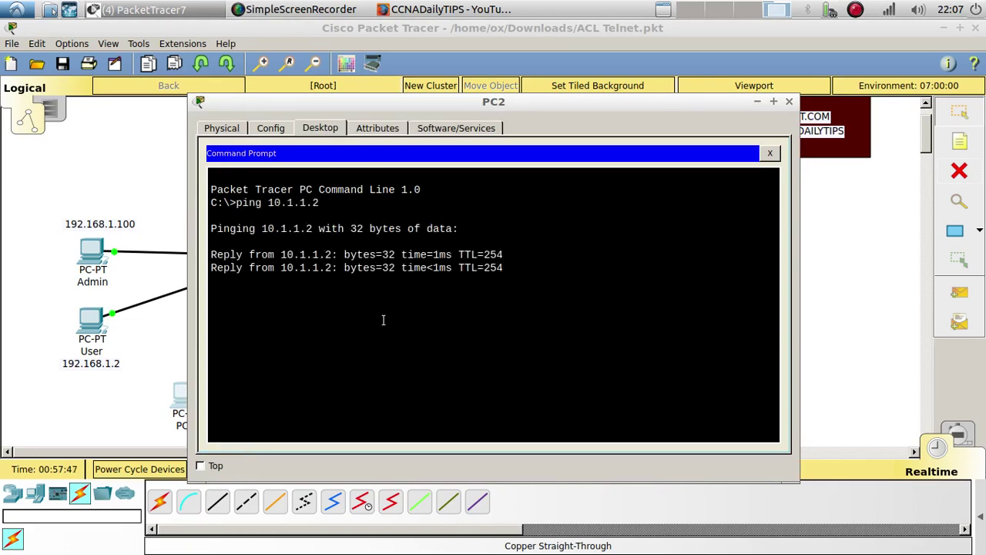
pyautogui.write('elne')
pyautogui.write('t 192')
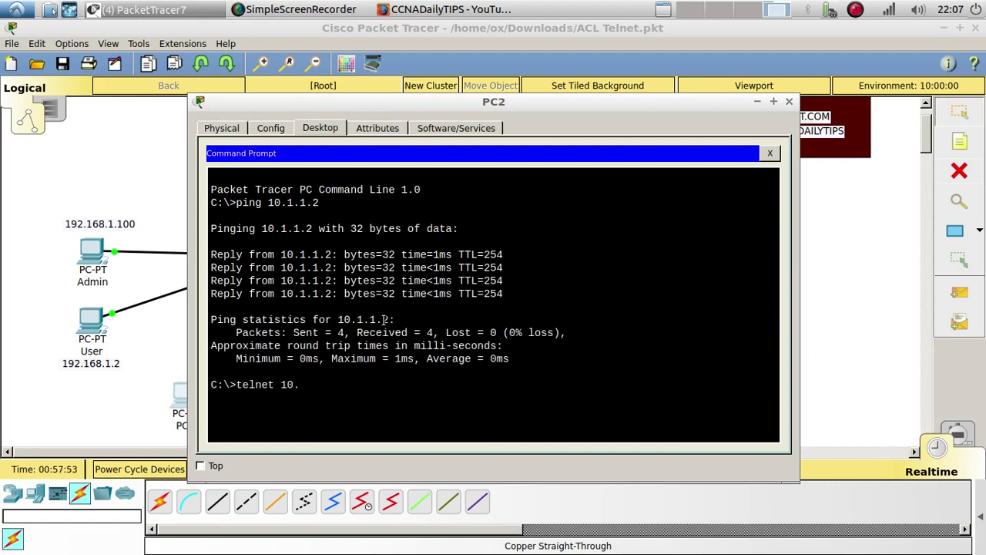
pyautogui.write('1.1.2')
pyautogui.press('Return')
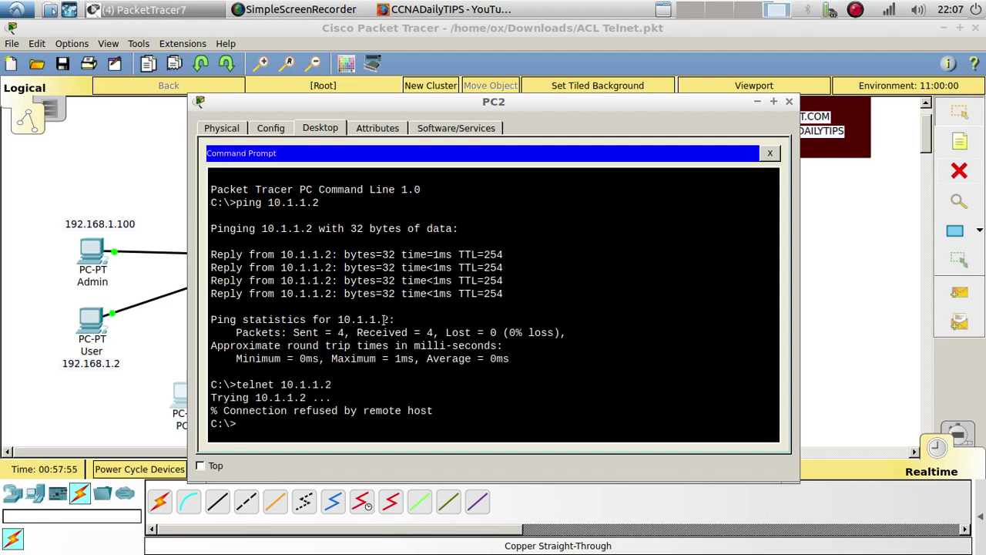
pyautogui.moveTo(345, 396); pyautogui.dragTo(207, 397)
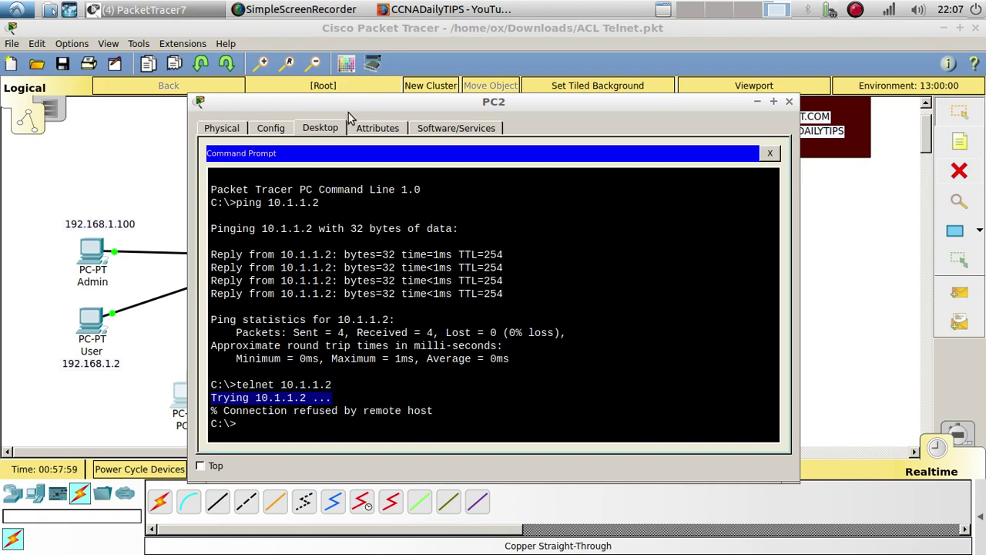
pyautogui.moveTo(470, 112); pyautogui.dragTo(504, 183)
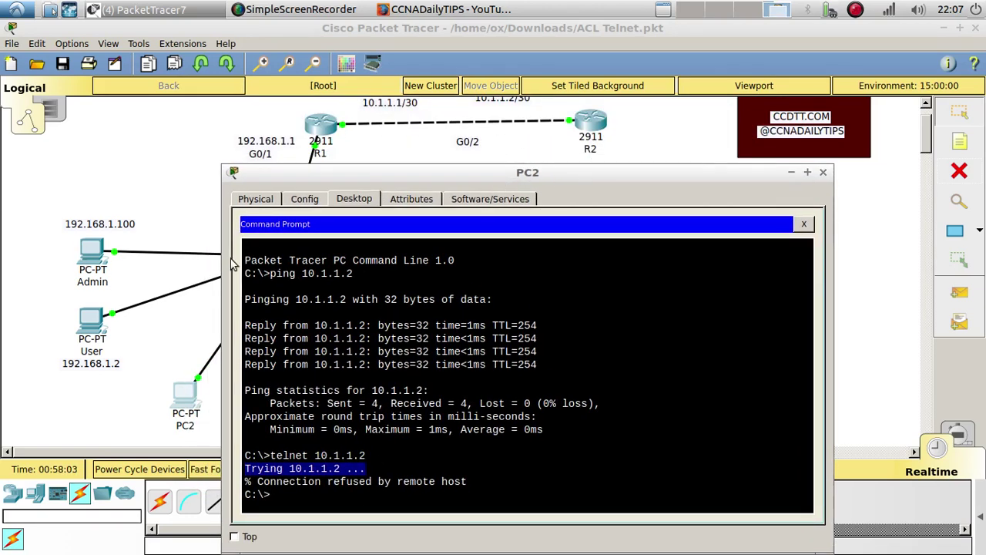
# On the Admin PC, exit, re-telnet to 10.1.1.2, log in and reach R2#
pyautogui.click(92, 260)
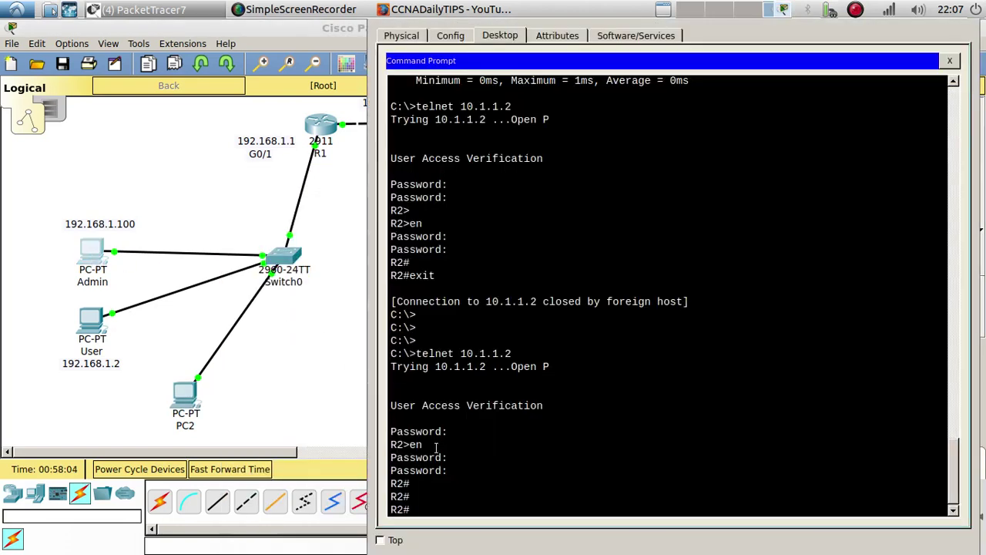
pyautogui.write('exit')
pyautogui.press('Return')
pyautogui.press('Up')
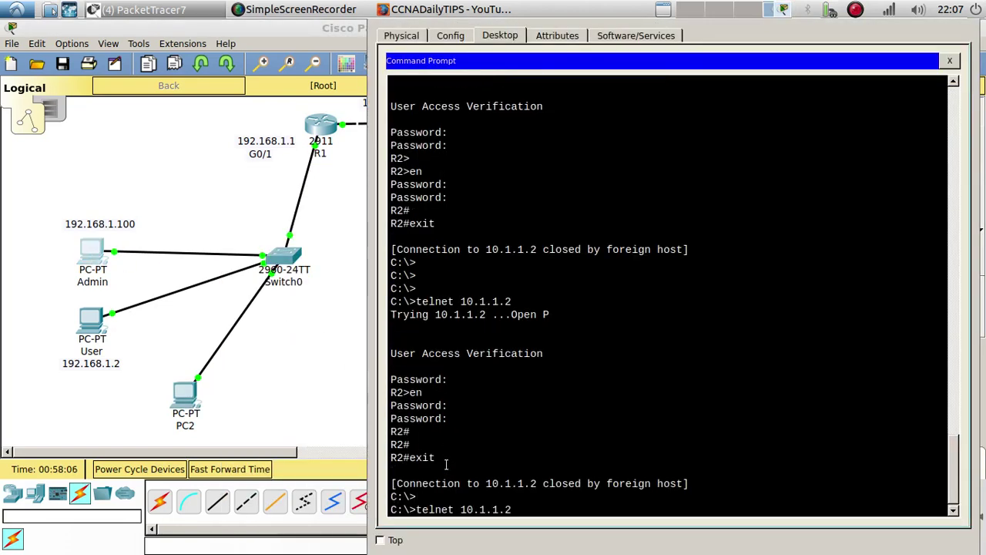
pyautogui.press('Return')
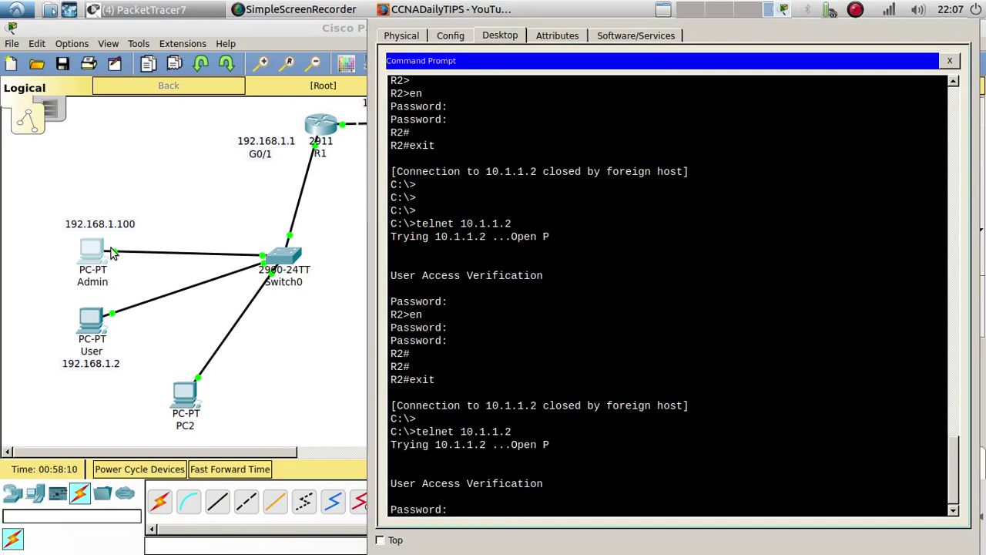
pyautogui.press('Return')
pyautogui.write('en')
pyautogui.press('Return')
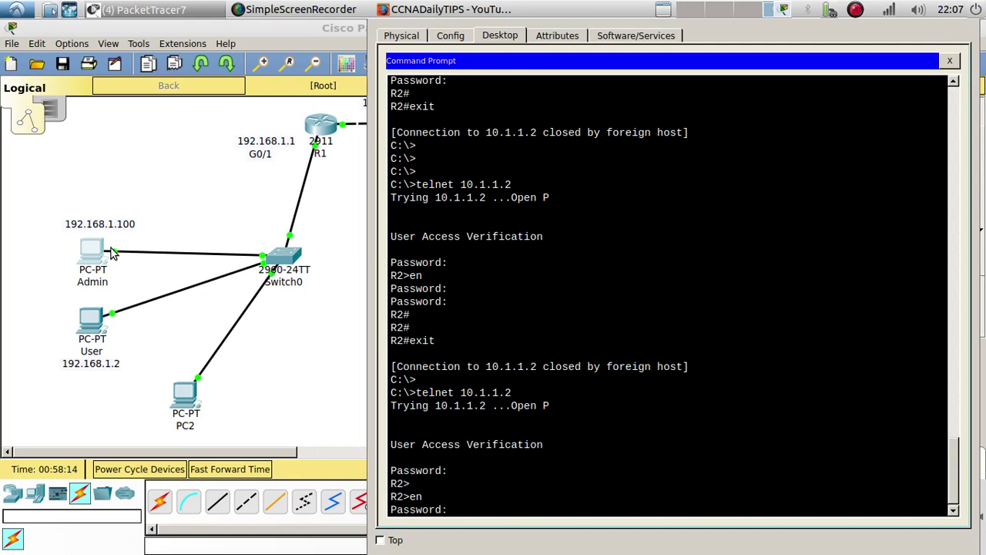
pyautogui.press('Return')
pyautogui.press('Return')
pyautogui.press('Return')
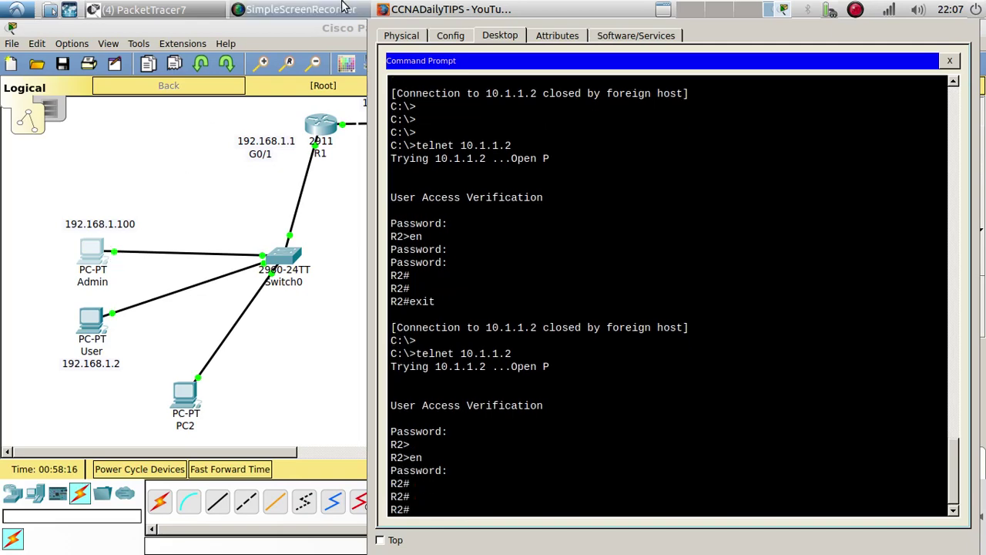
pyautogui.click(358, 290)
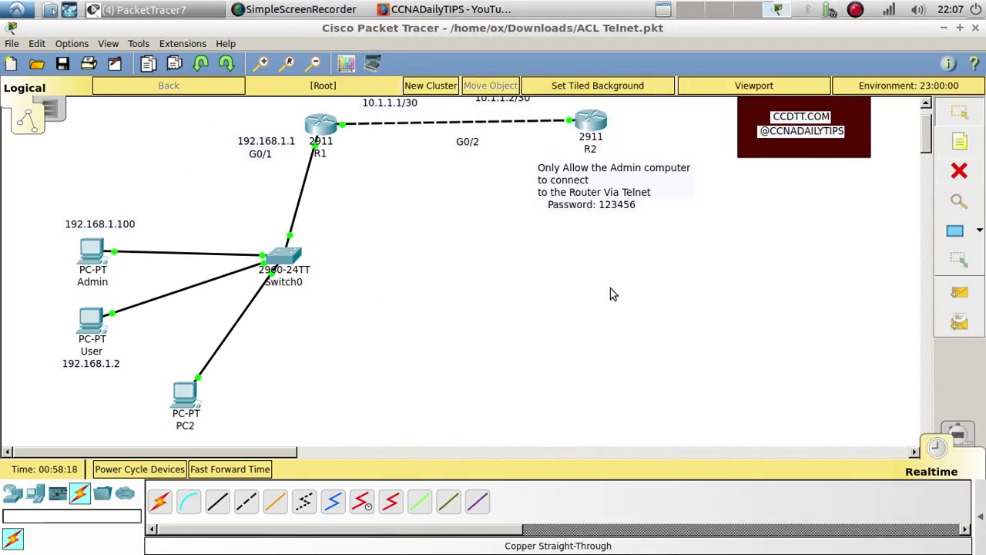
# Move the Admin PC icon a few pixels up and to the left on the Logical workspace
pyautogui.scroll(2, 609, 294)
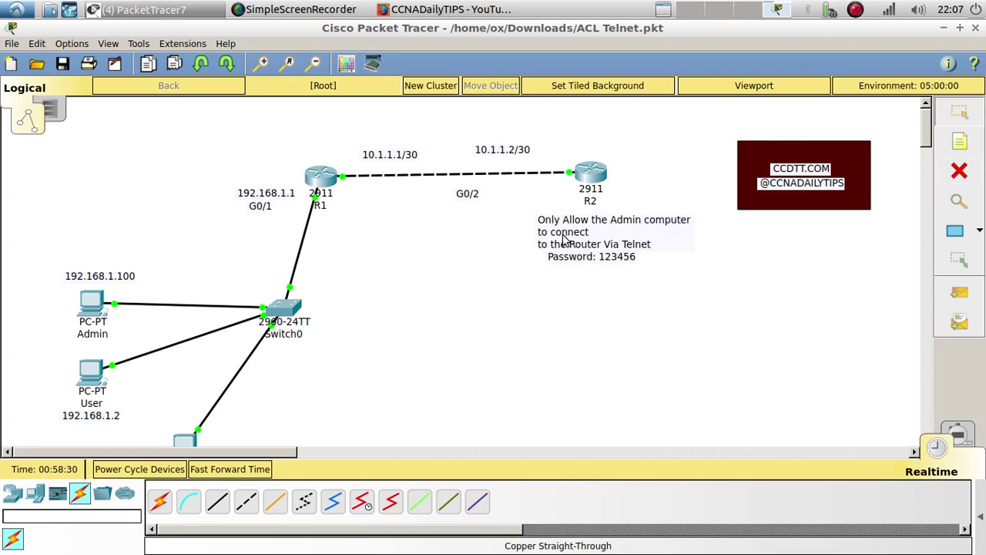
pyautogui.moveTo(99, 306); pyautogui.dragTo(93, 301)
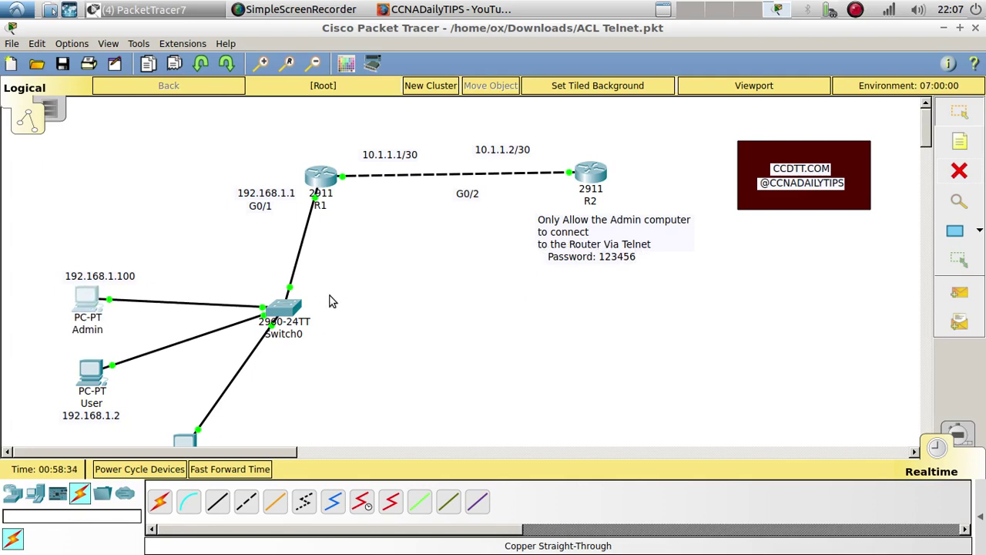